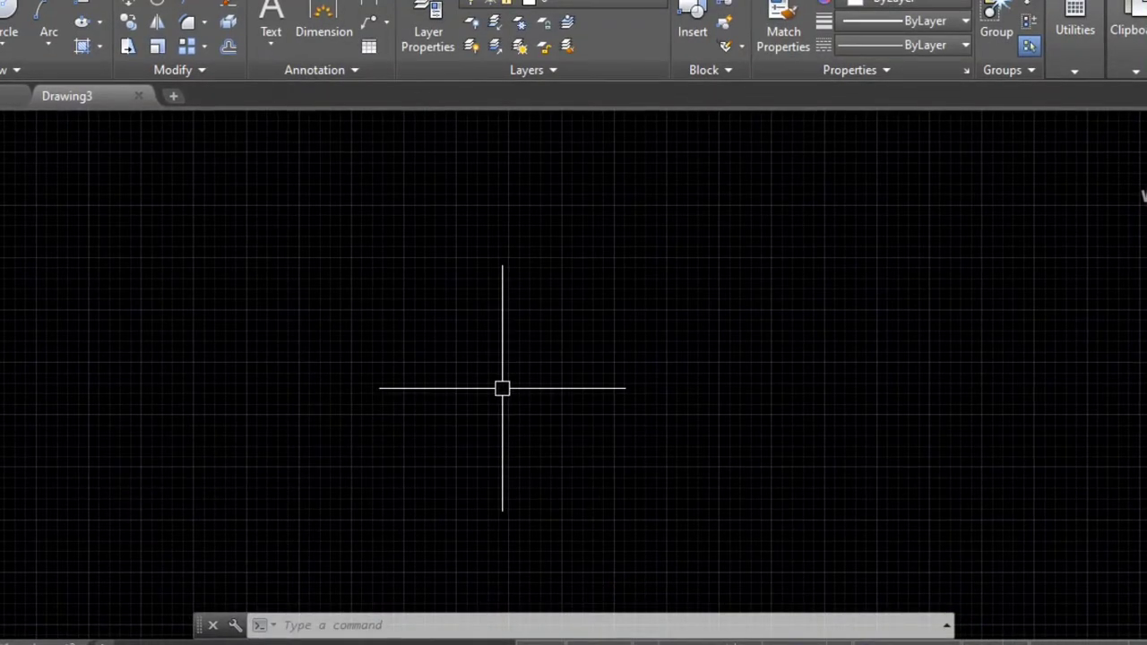
# In Drawing Units, try Engineering length units, then return to Decimal at 0.0000 precision
pyautogui.write('n')
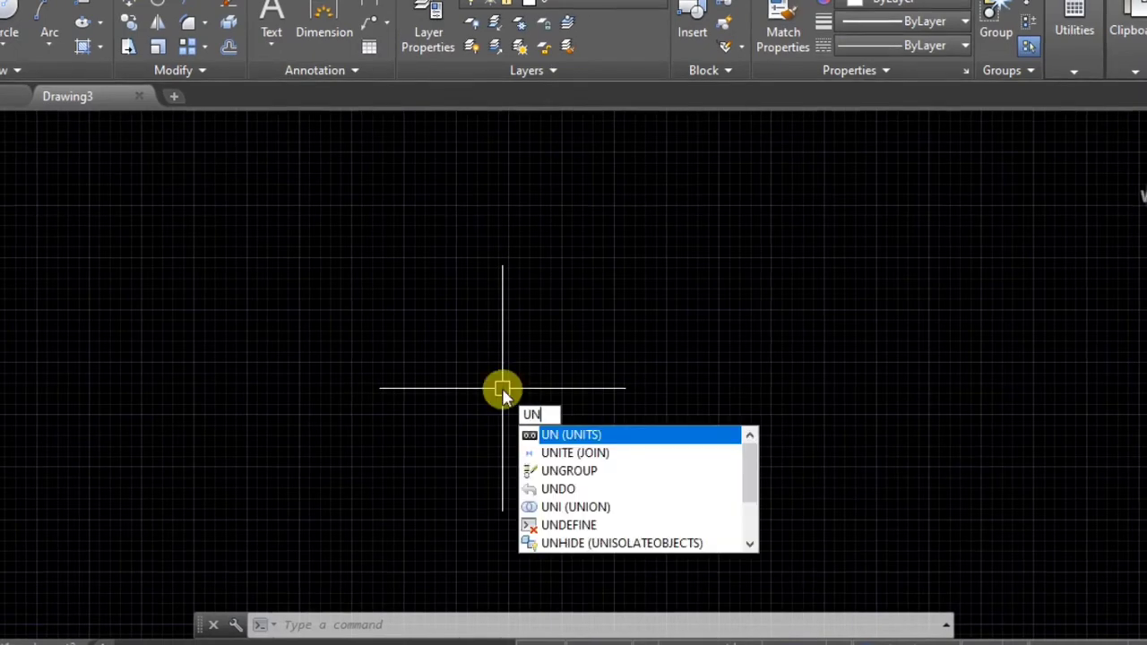
pyautogui.press('Return')
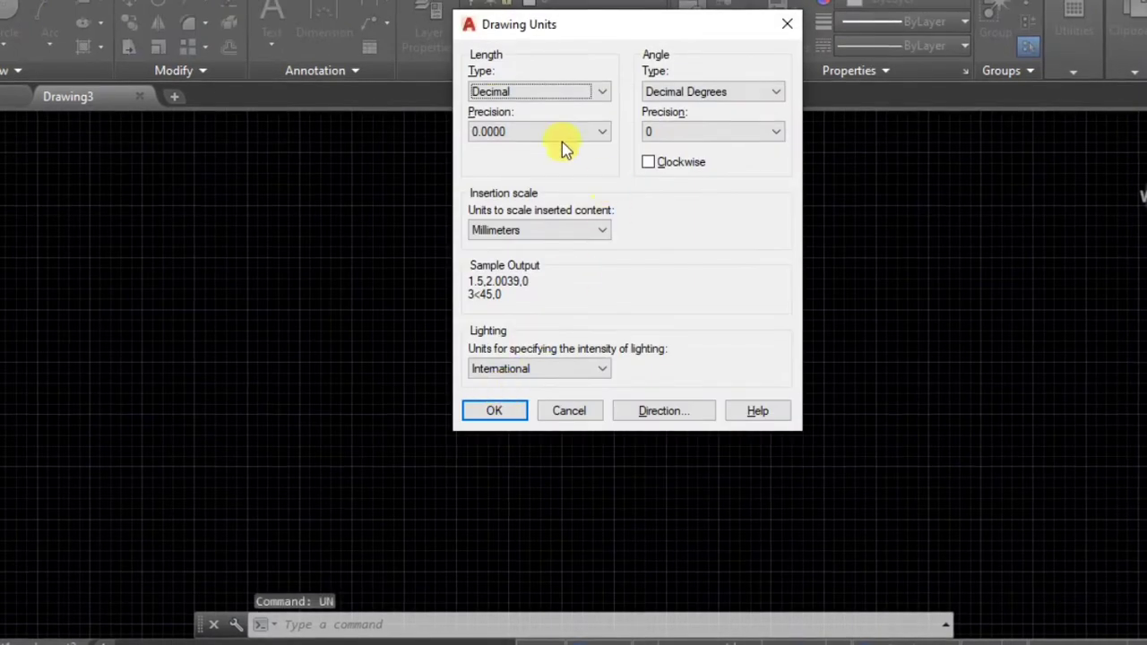
pyautogui.click(506, 94)
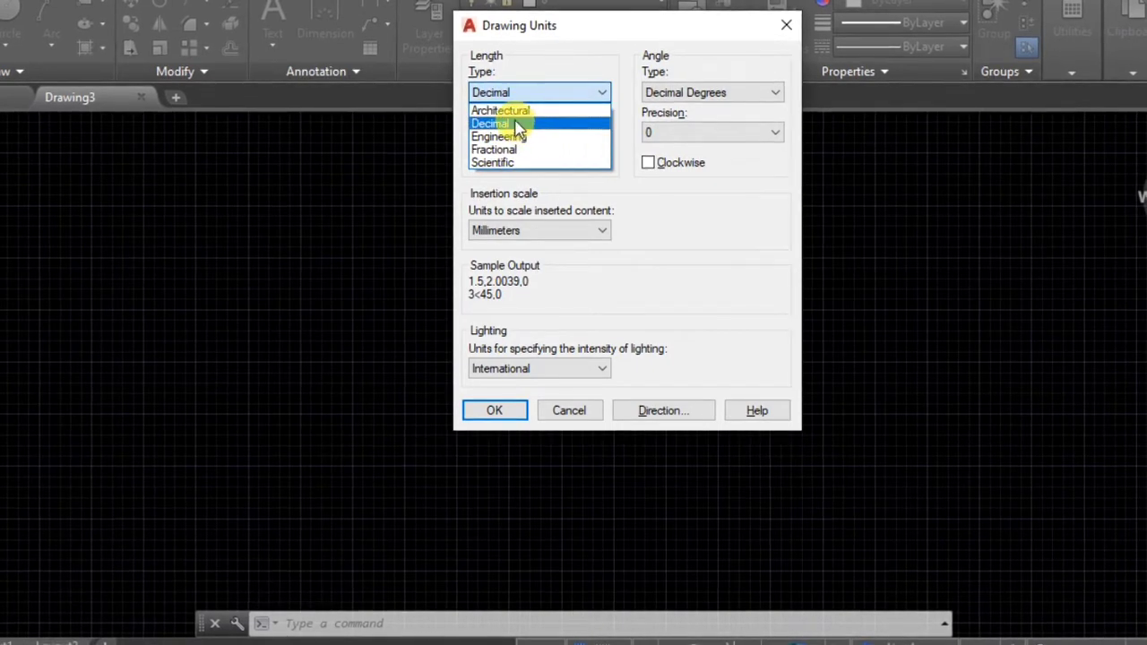
pyautogui.click(508, 137)
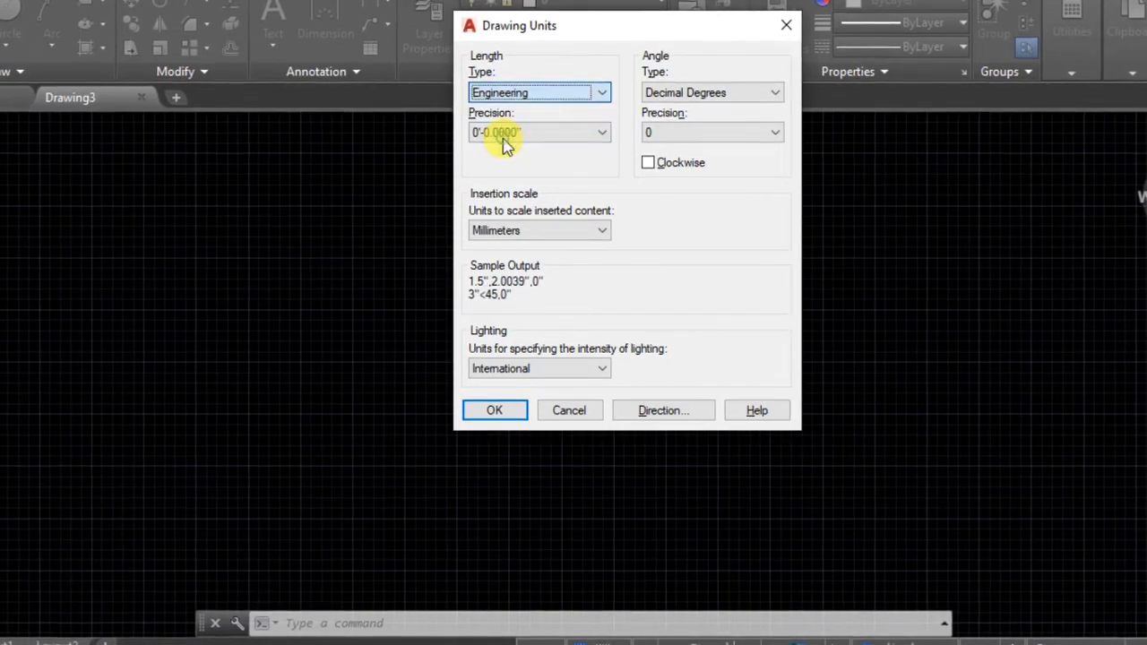
pyautogui.click(515, 92)
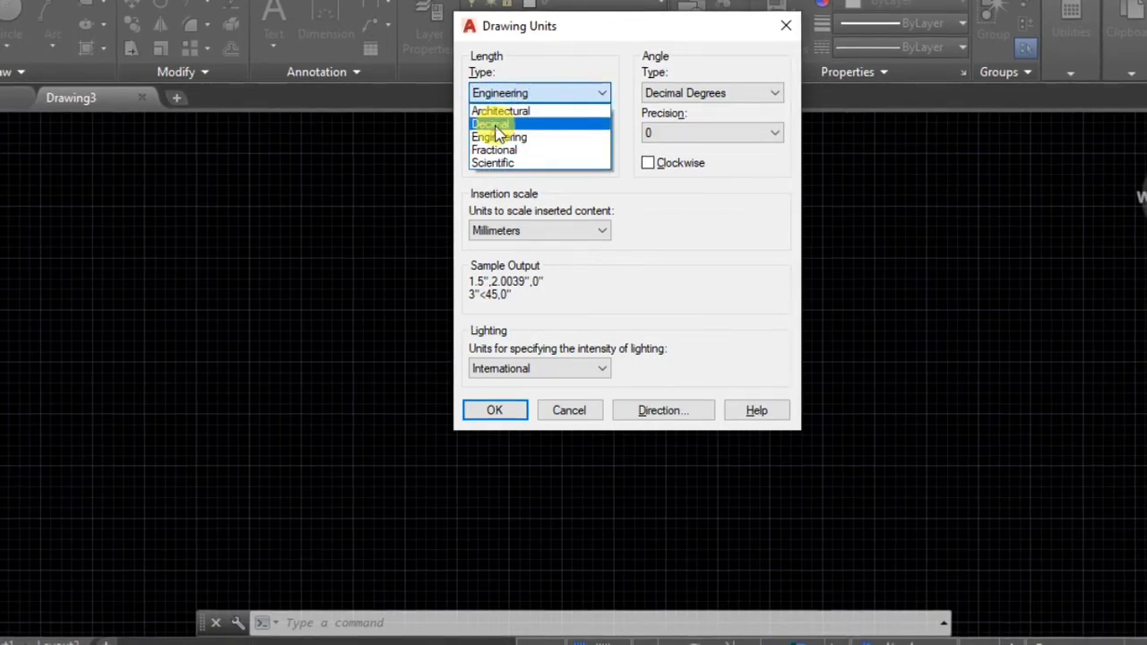
pyautogui.click(499, 125)
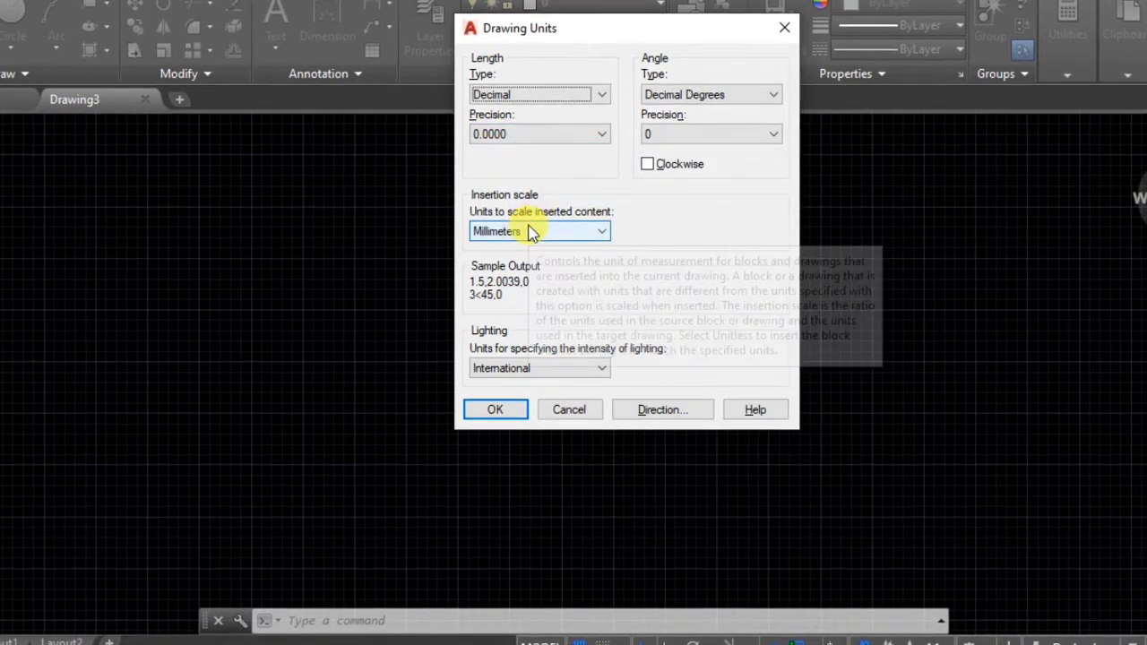
# Keep angles in Decimal Degrees counterclockwise, then cancel out of Drawing Units
pyautogui.click(687, 97)
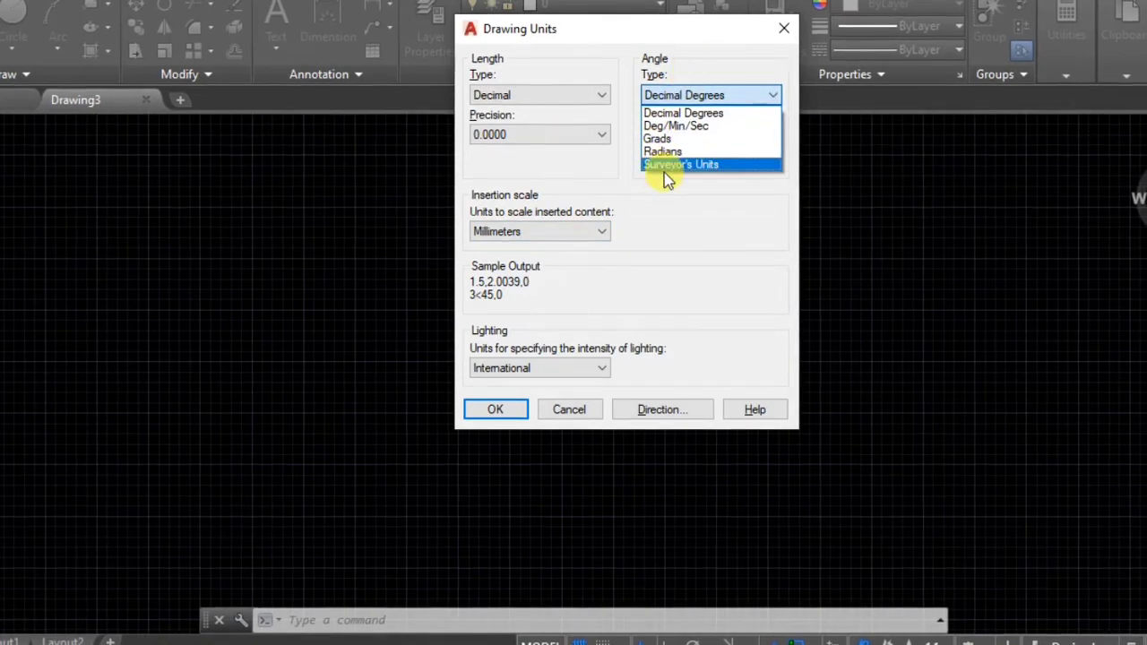
pyautogui.click(661, 197)
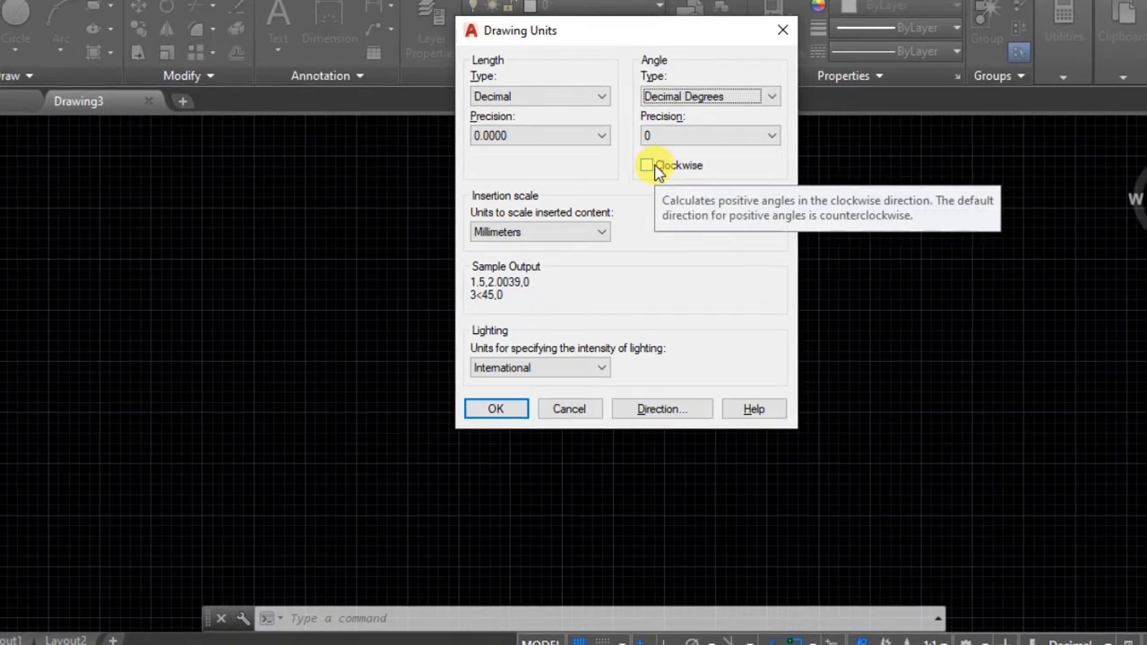
pyautogui.click(659, 170)
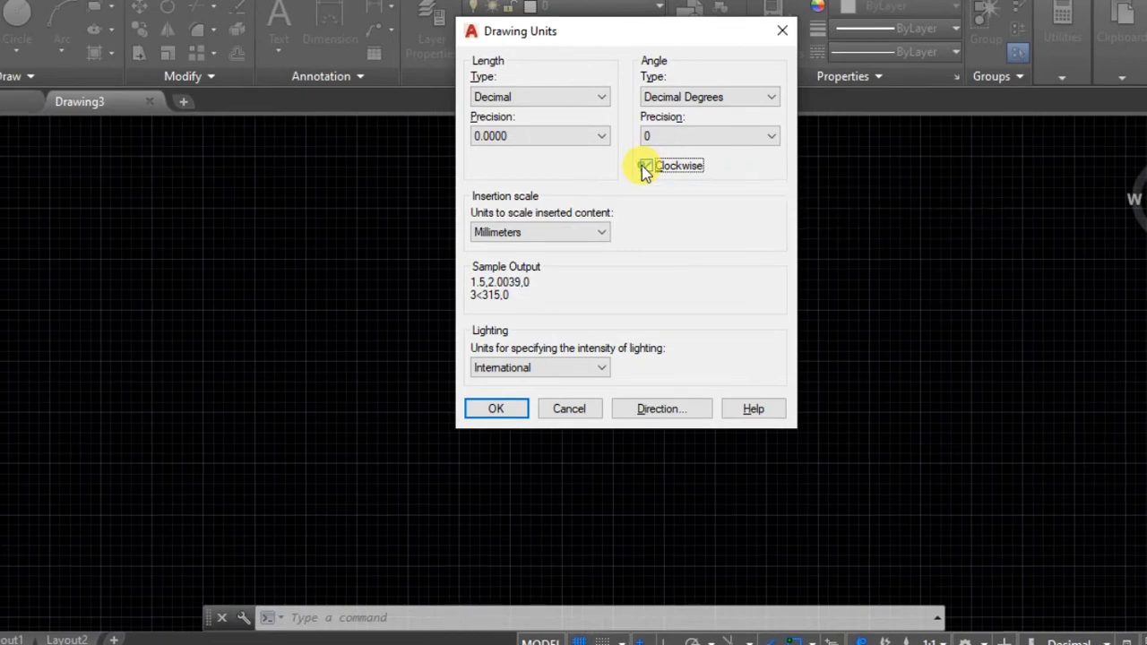
pyautogui.click(644, 168)
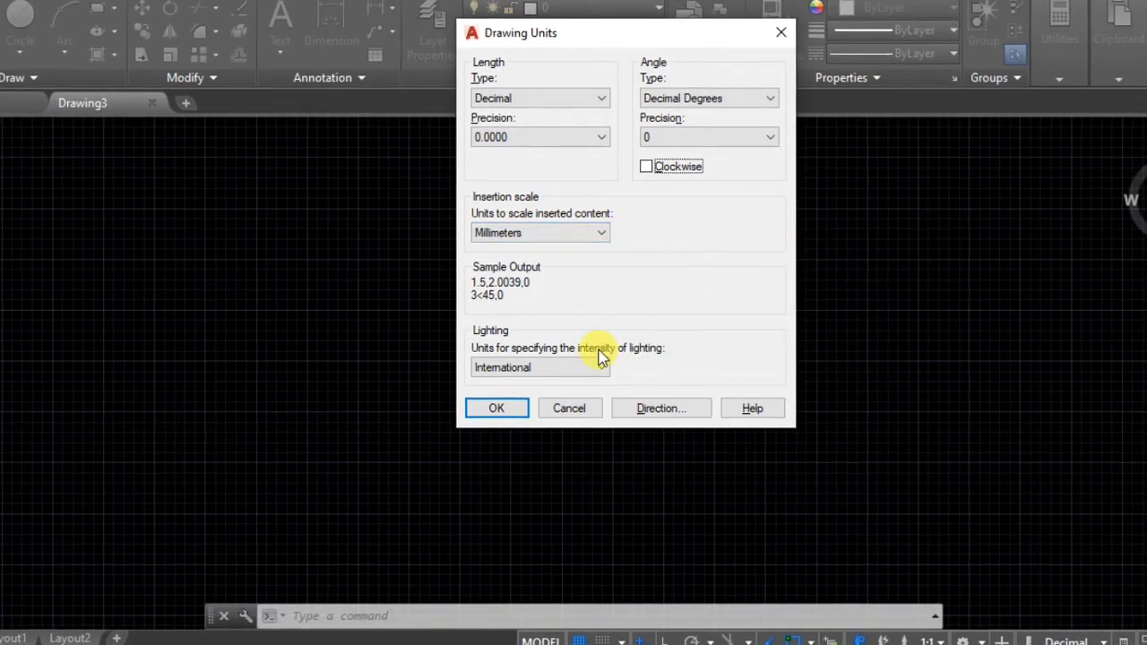
pyautogui.click(575, 409)
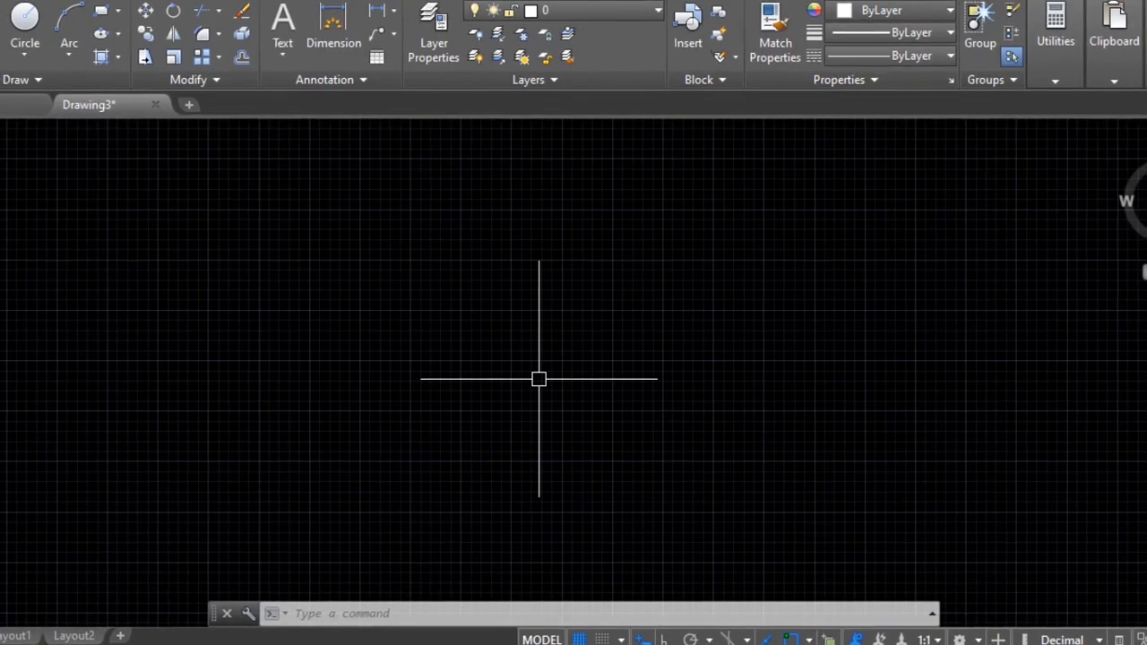
# Reopen Drawing Units with UN, keep East as the base angle direction, and apply
pyautogui.write('un')
pyautogui.press('Return')
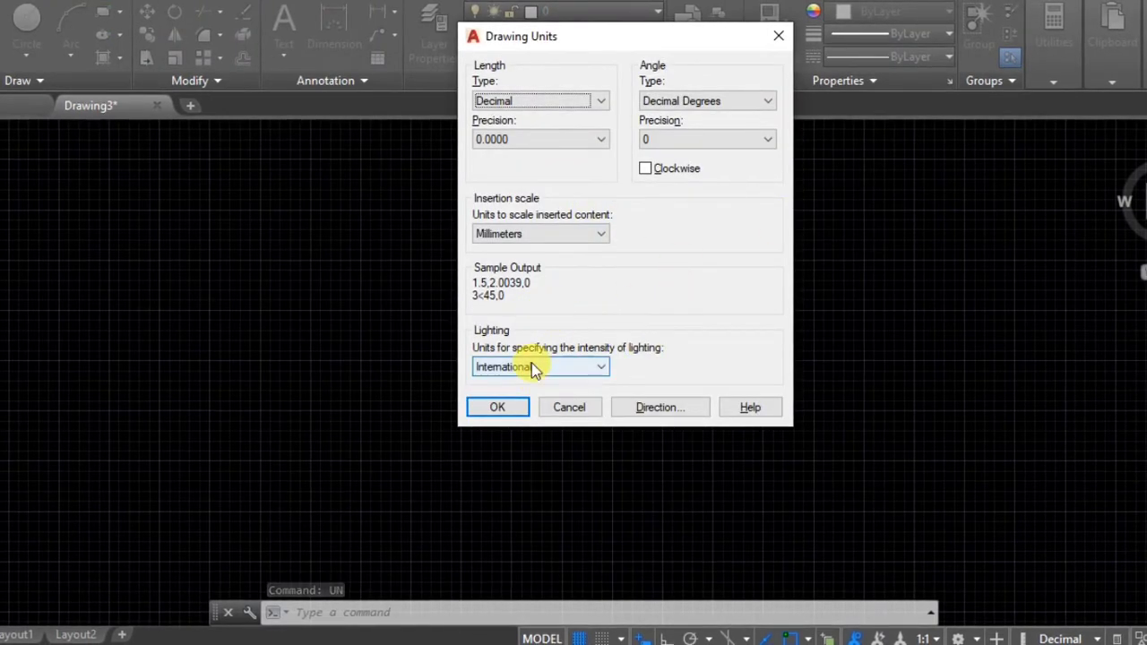
pyautogui.click(658, 407)
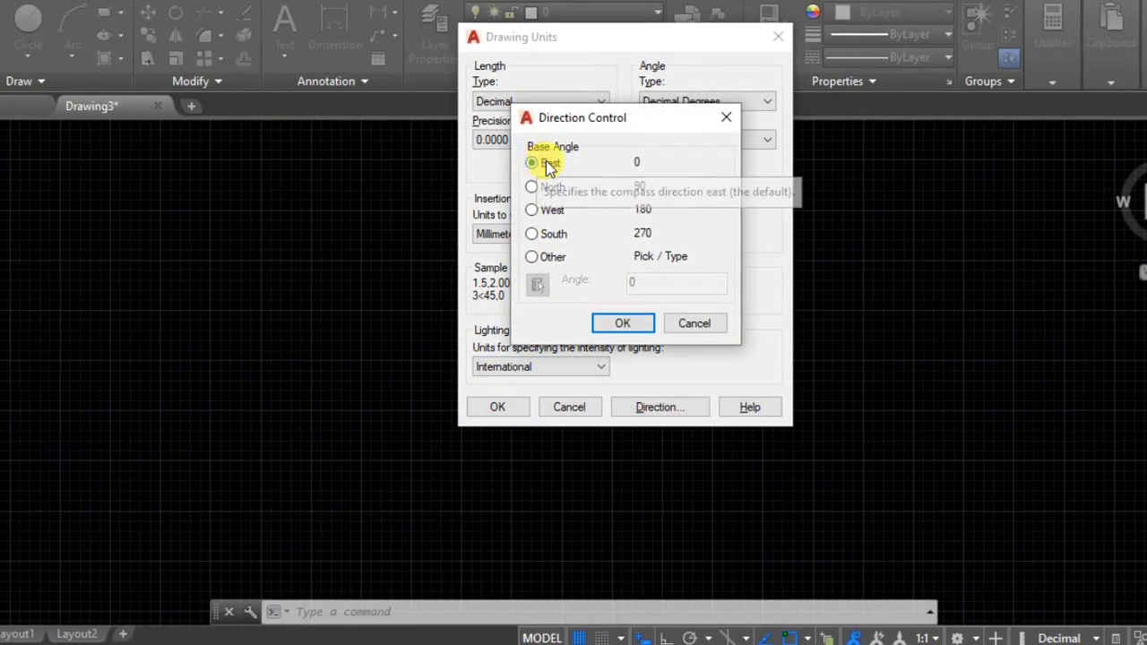
pyautogui.click(621, 323)
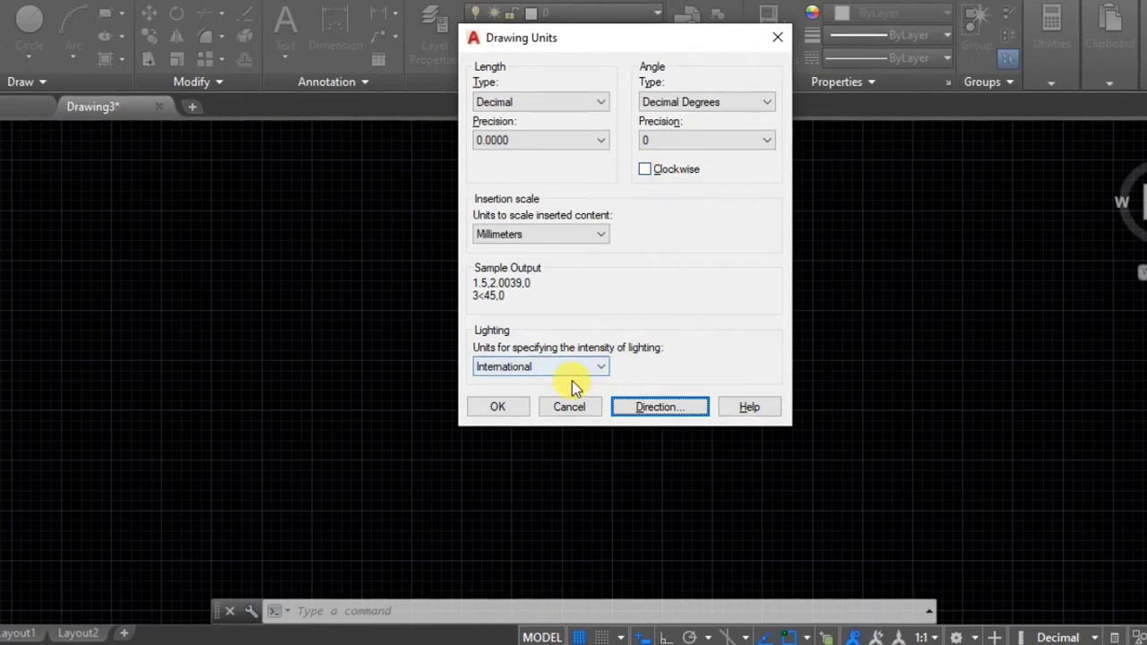
pyautogui.click(497, 406)
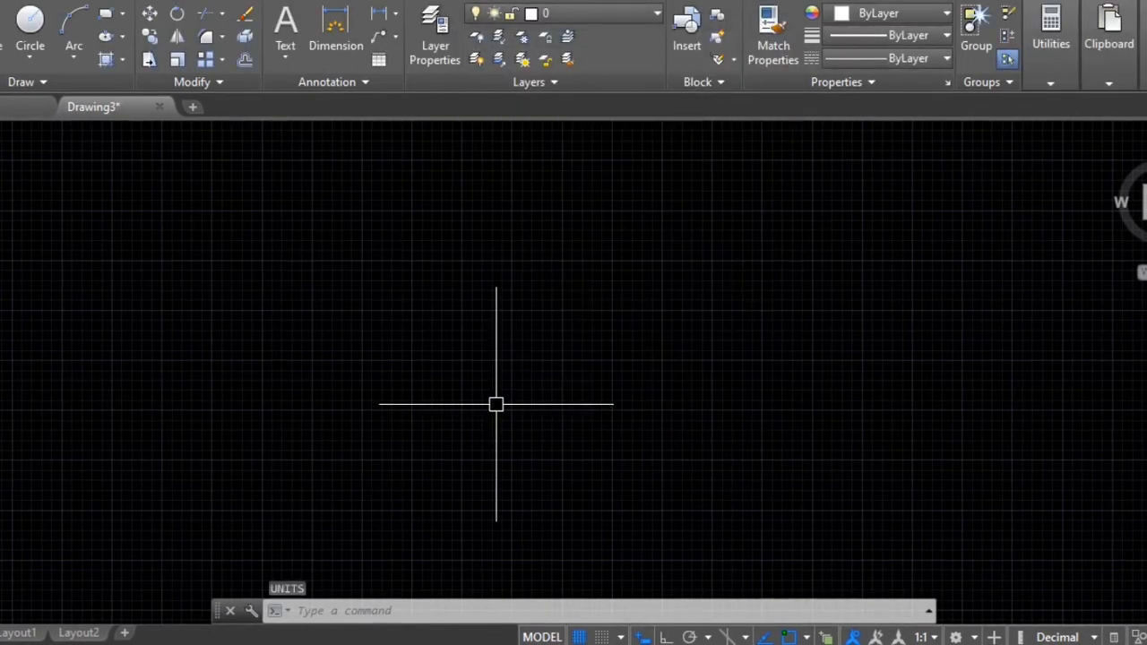
# Modify the Standard dimension style to use a text height of 10
pyautogui.write('D')
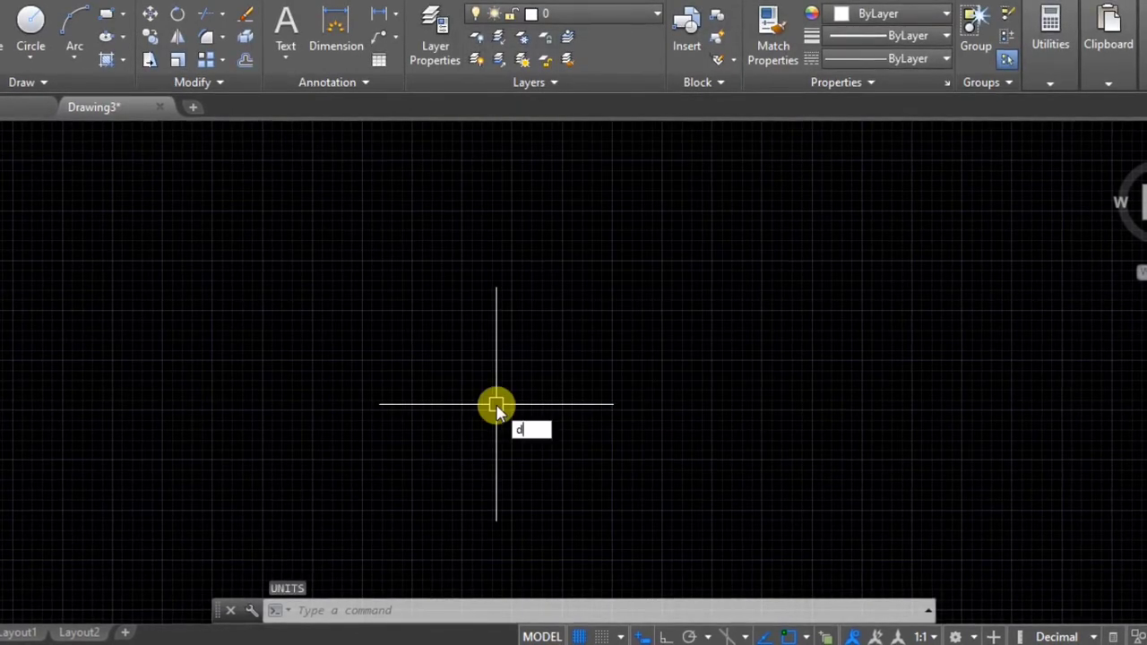
pyautogui.press('Return')
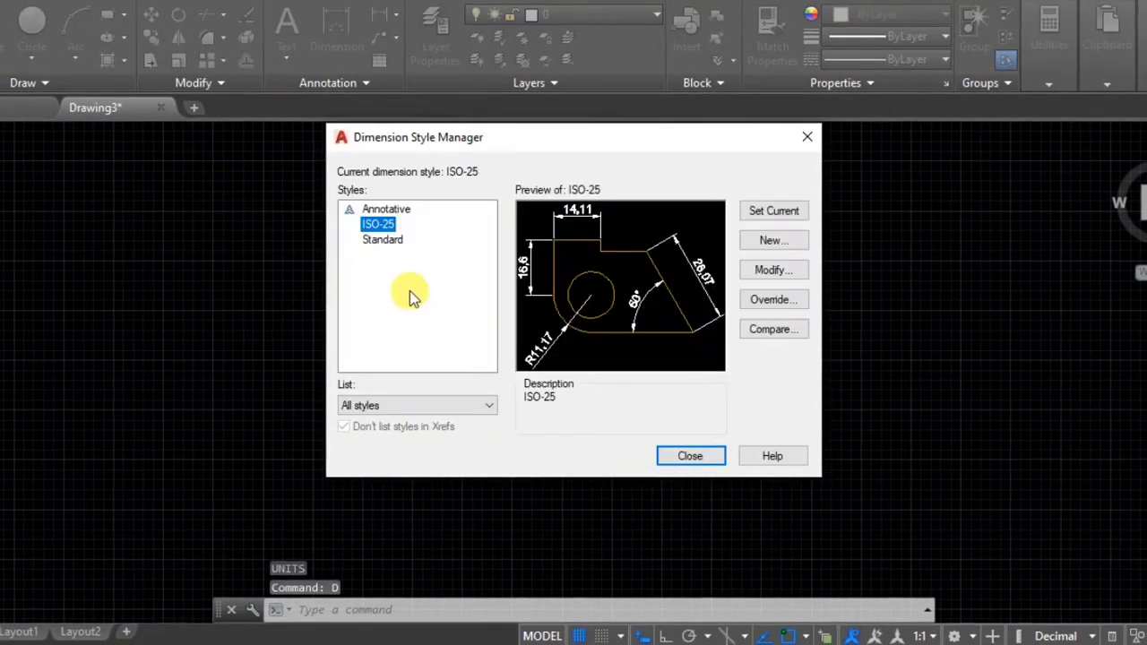
pyautogui.click(394, 242)
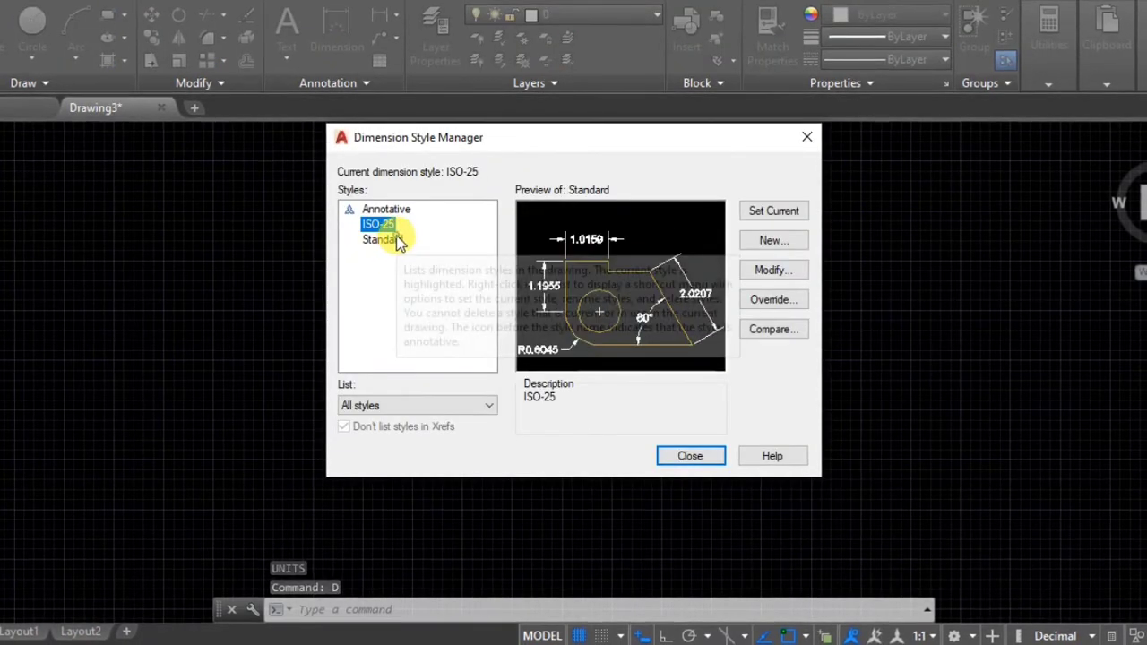
pyautogui.click(773, 271)
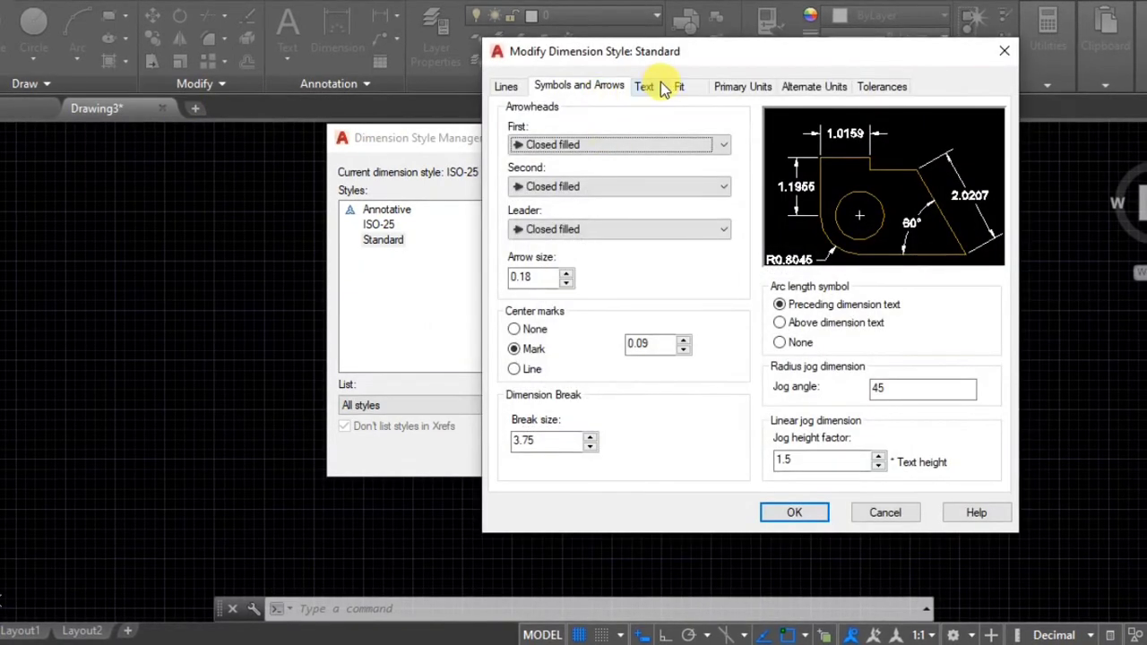
pyautogui.click(647, 87)
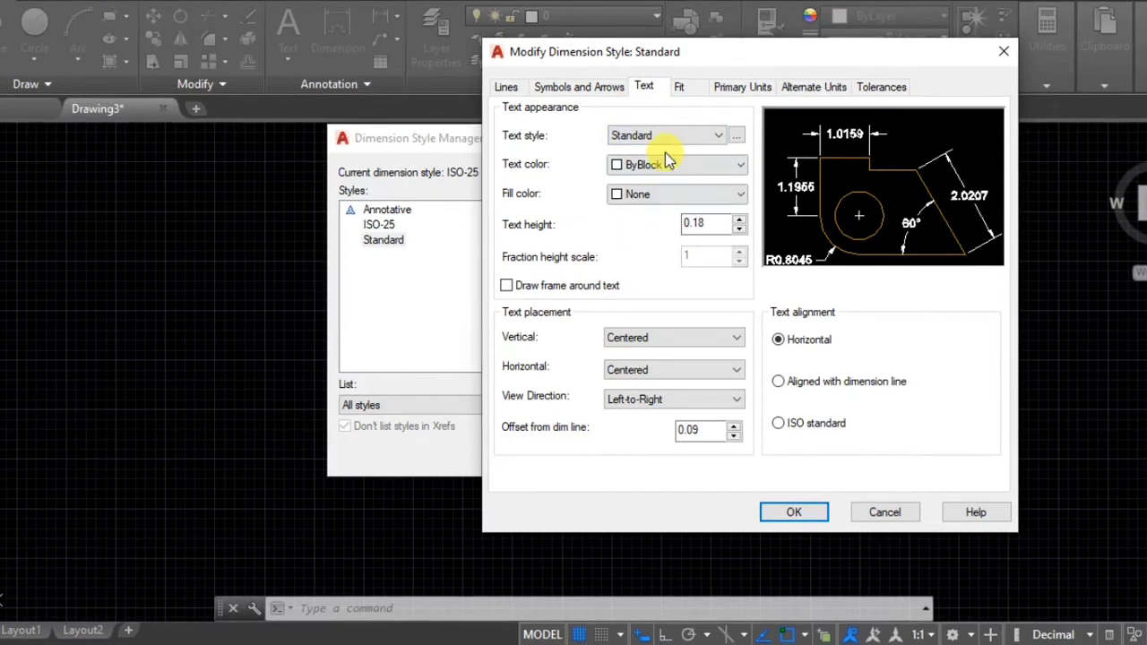
pyautogui.doubleClick(690, 224)
pyautogui.write('10')
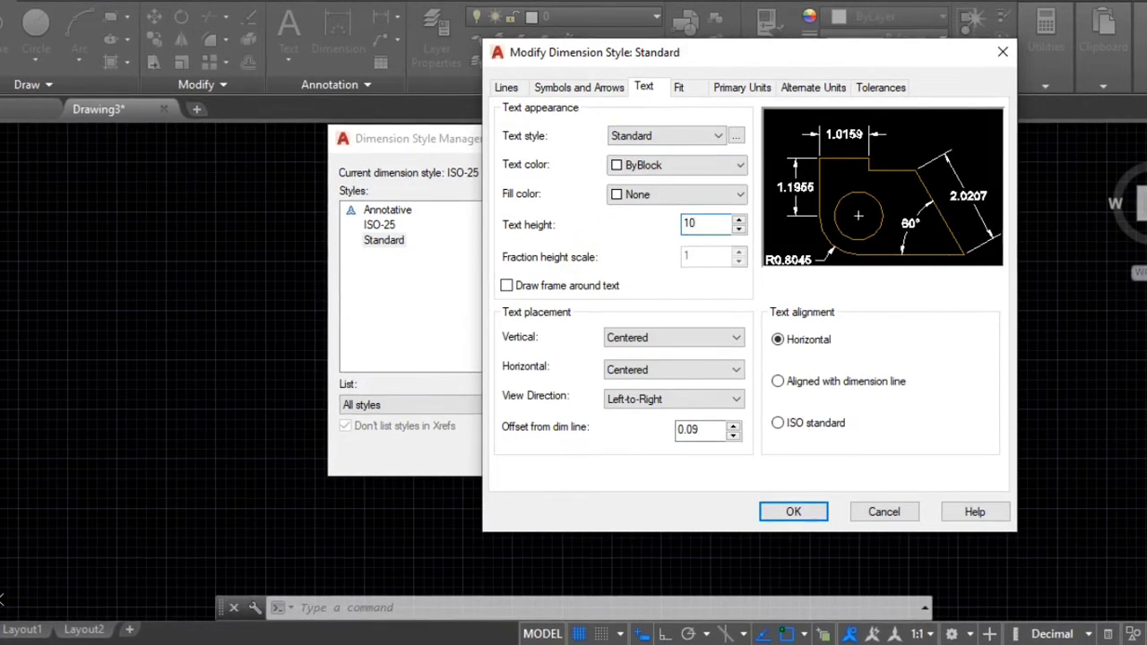
# Give Standard an arrow size of 10, confirm it, and set it current
pyautogui.click(763, 90)
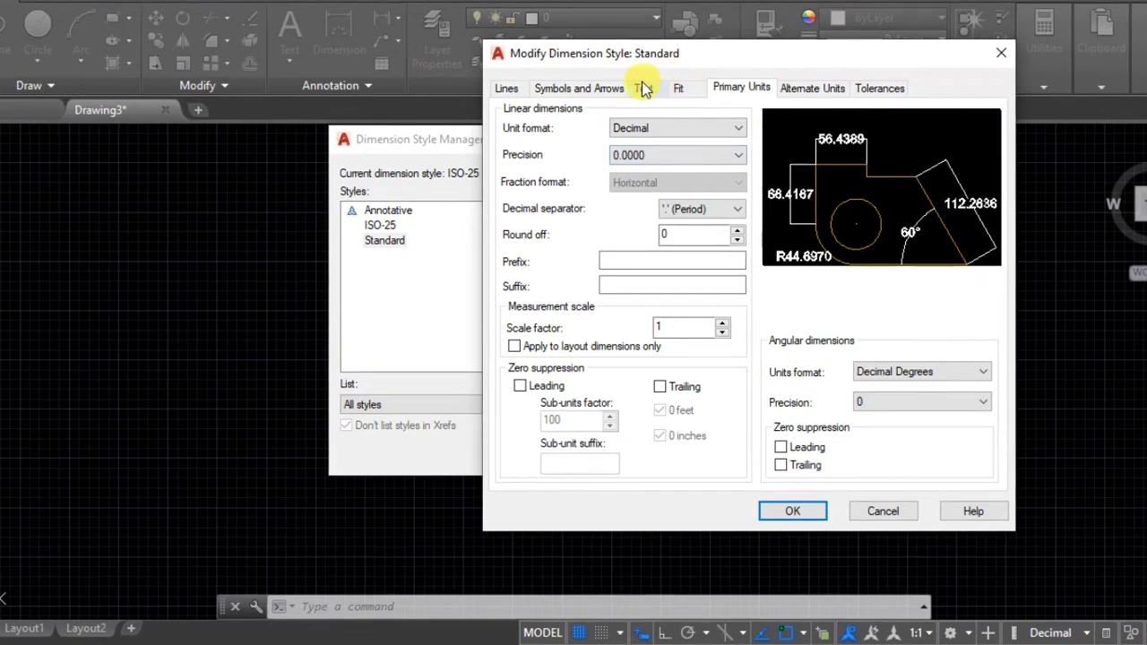
pyautogui.click(607, 88)
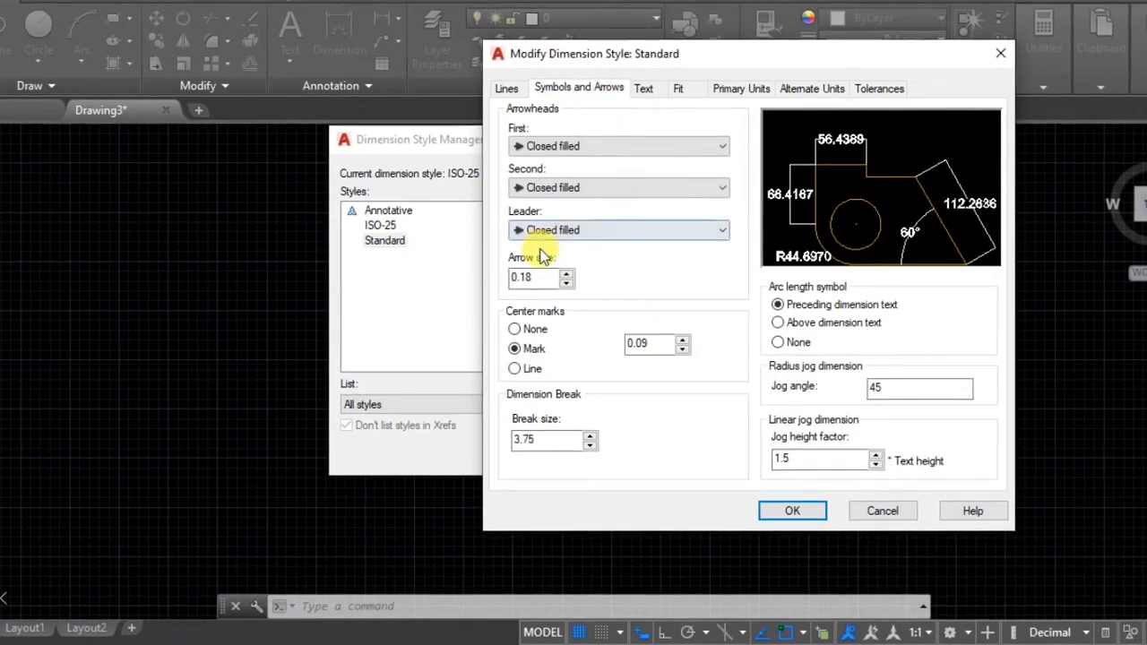
pyautogui.click(544, 277)
pyautogui.press('BackSpace')
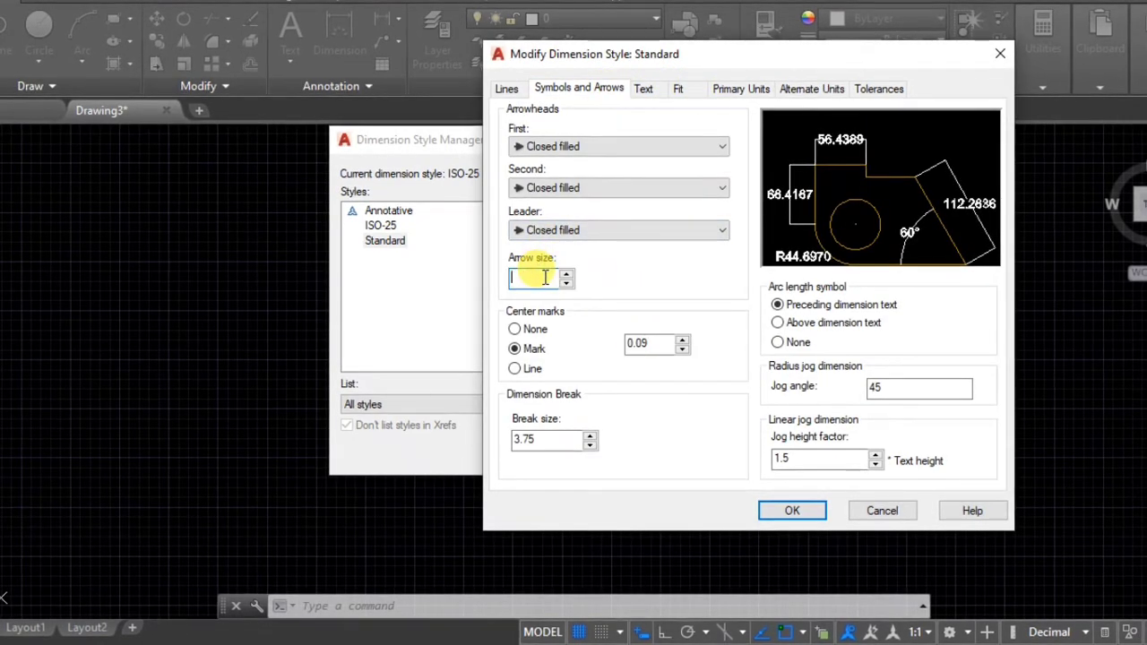
pyautogui.write('10')
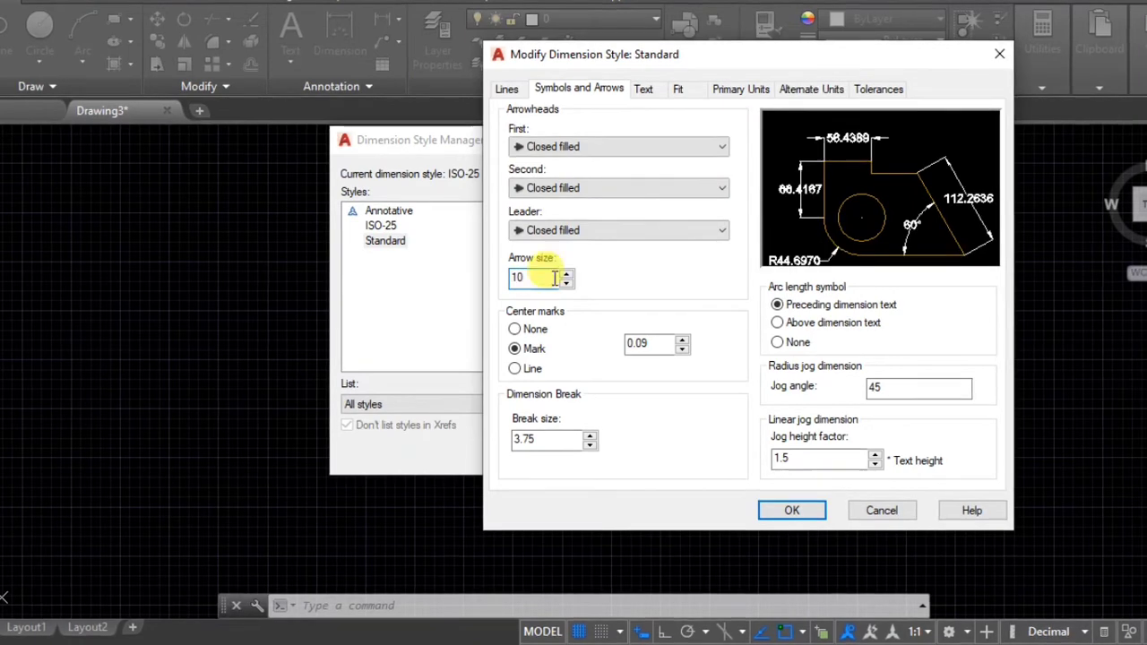
pyautogui.click(783, 509)
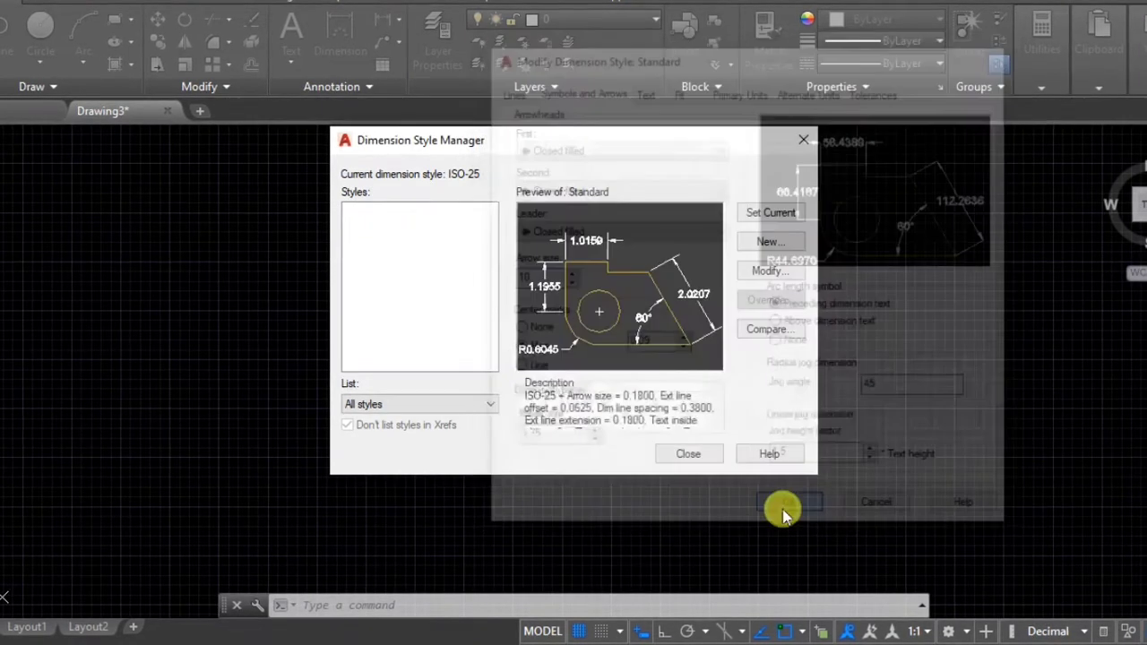
pyautogui.click(744, 215)
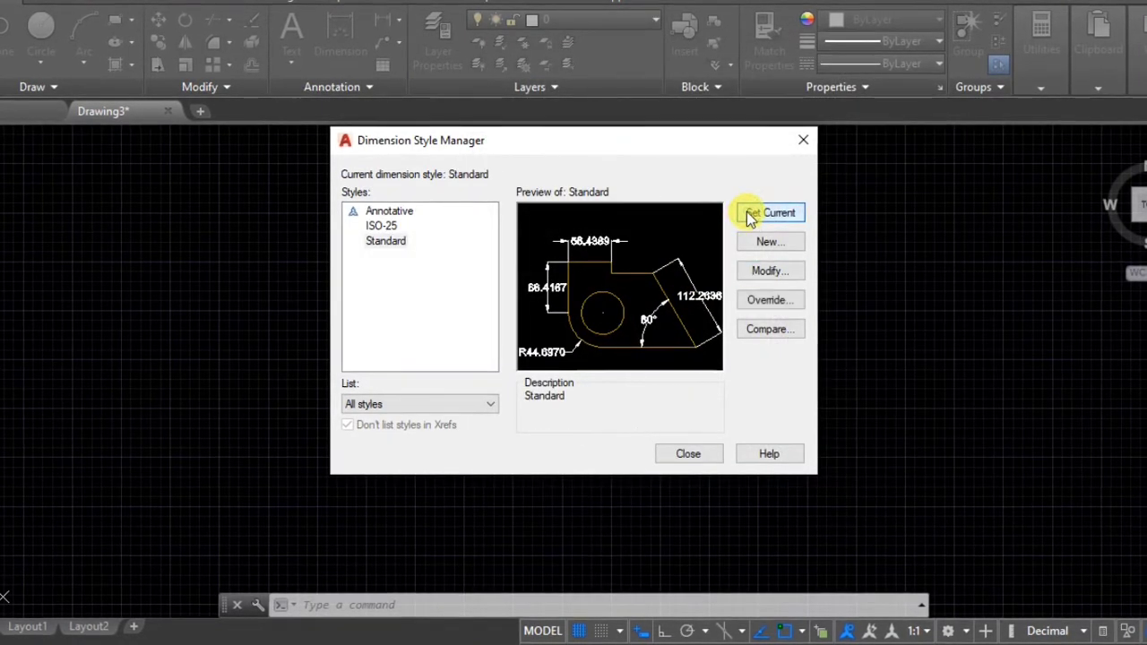
pyautogui.click(804, 143)
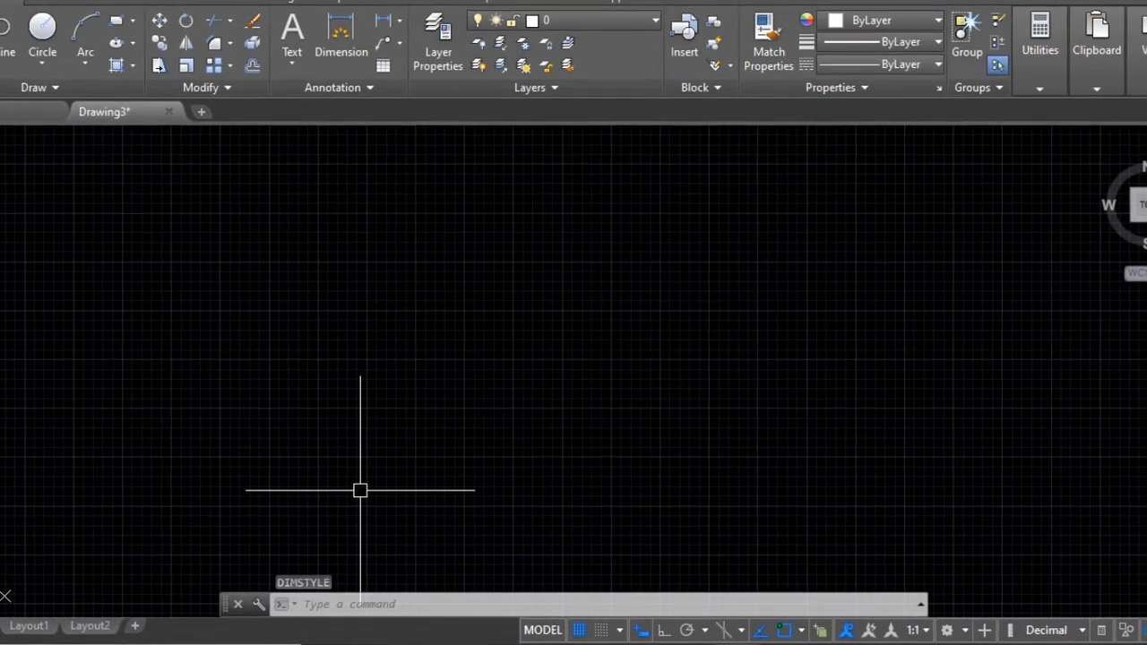
# Run LIMITS and accept 0,0 as the lower-left corner
pyautogui.write('lim')
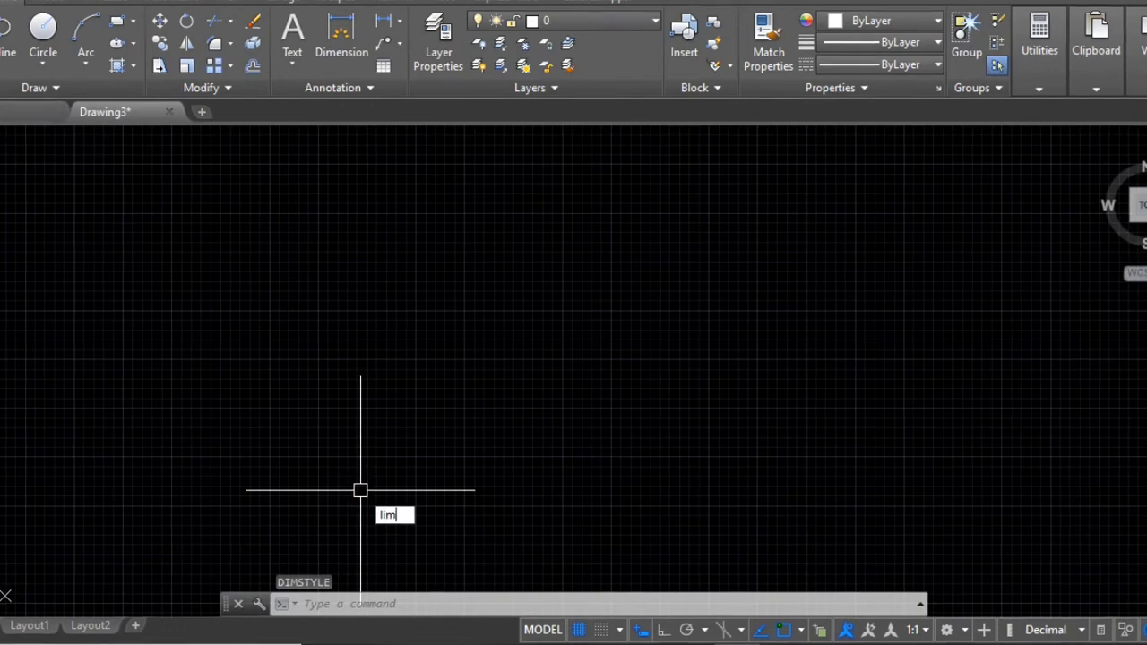
pyautogui.write('it')
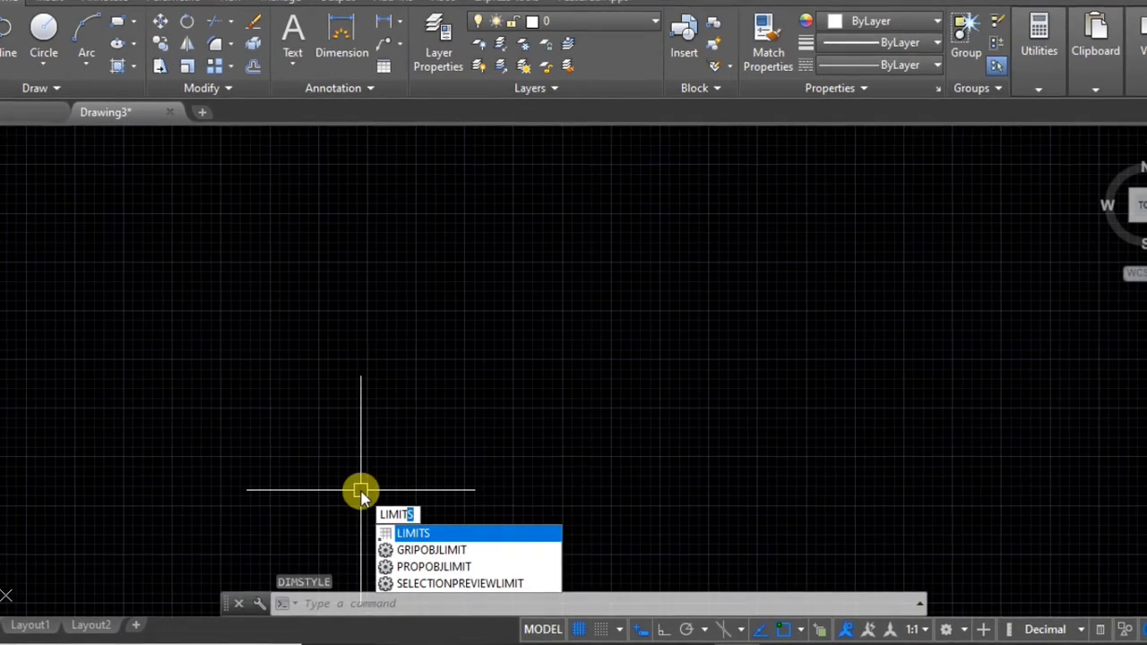
pyautogui.press('Return')
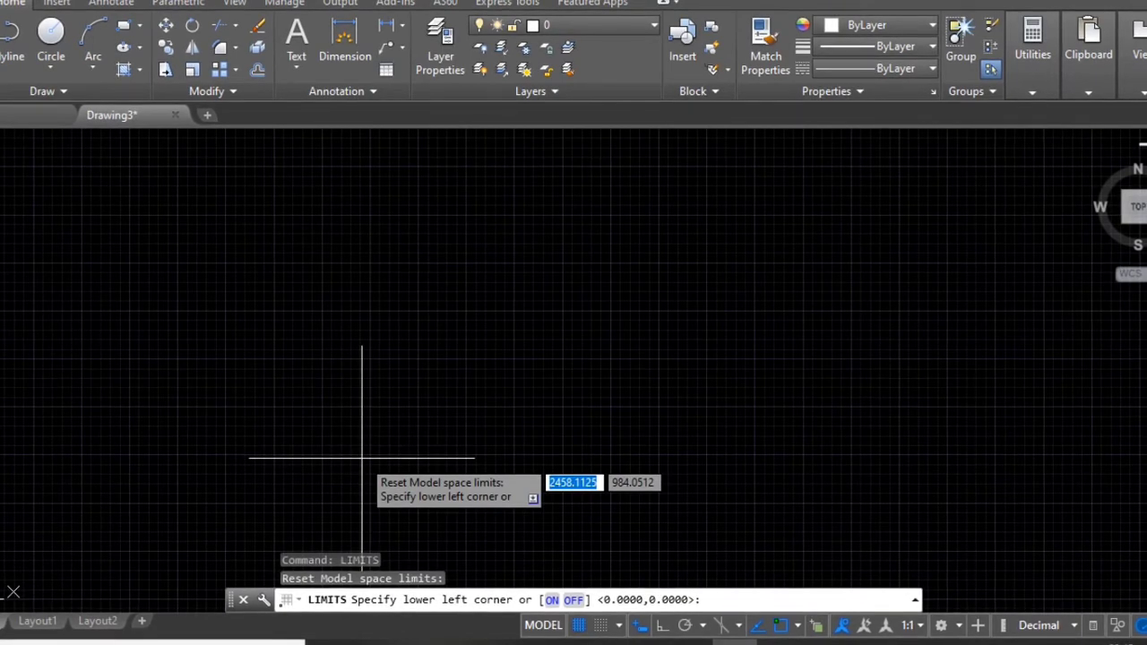
pyautogui.write('0')
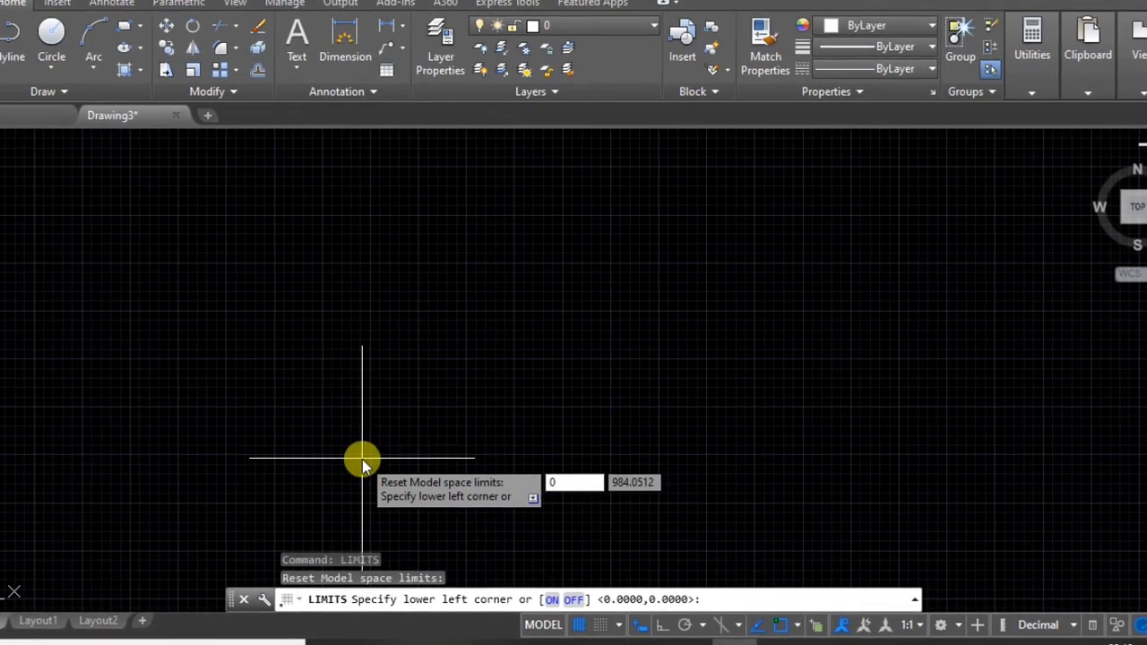
pyautogui.press('Tab')
pyautogui.write('0')
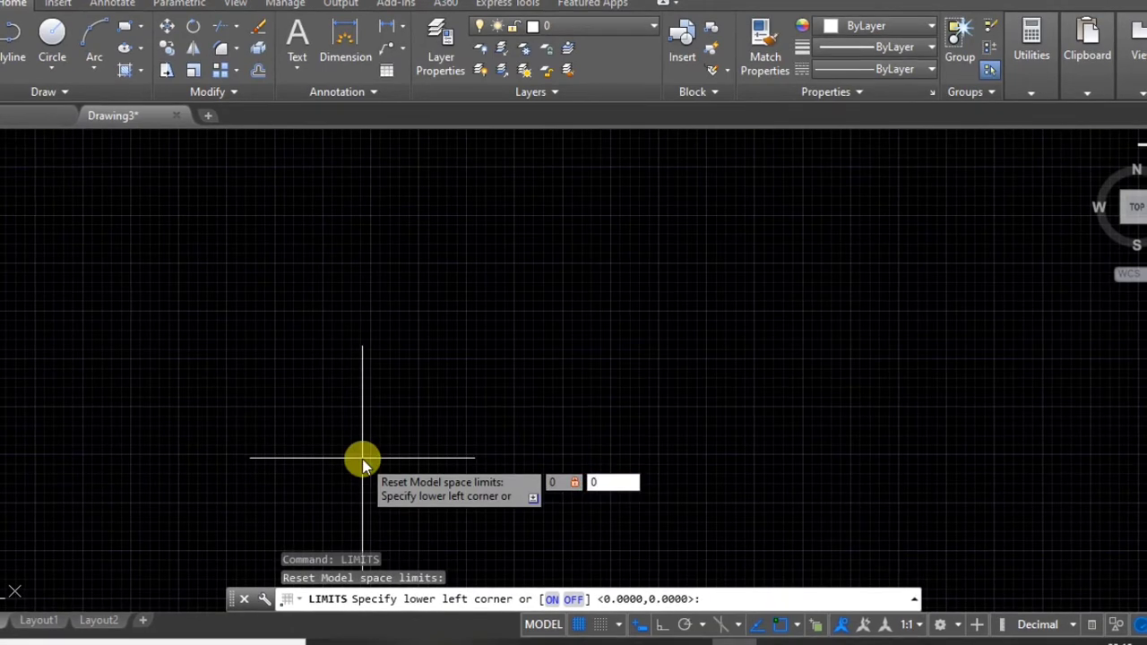
pyautogui.press('Return')
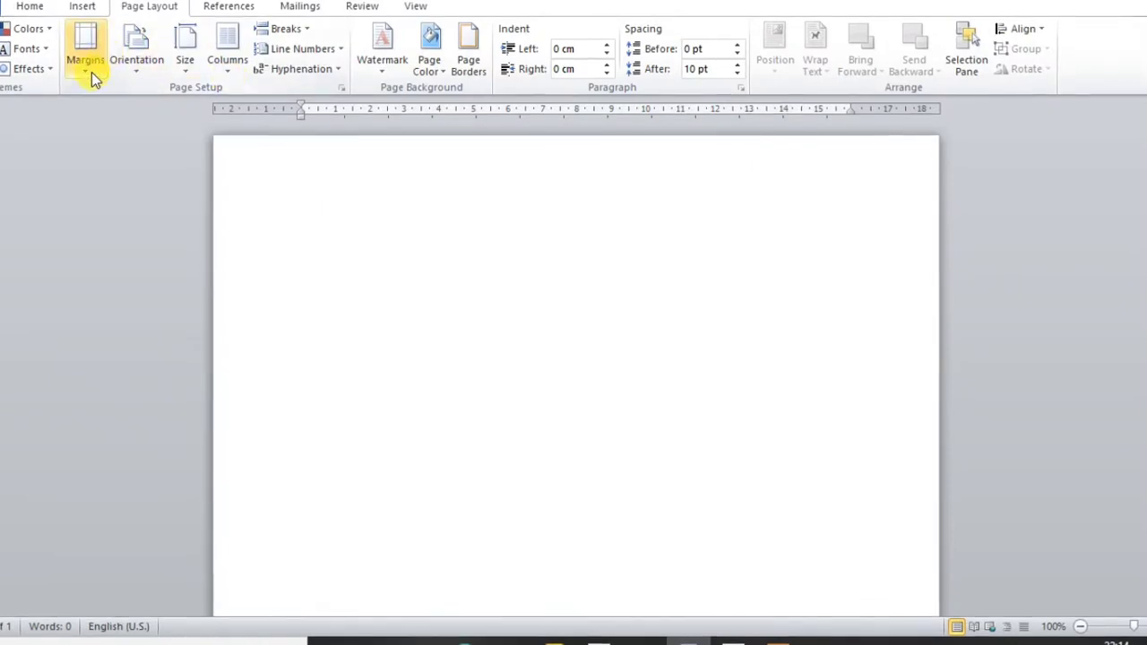
pyautogui.click(92, 72)
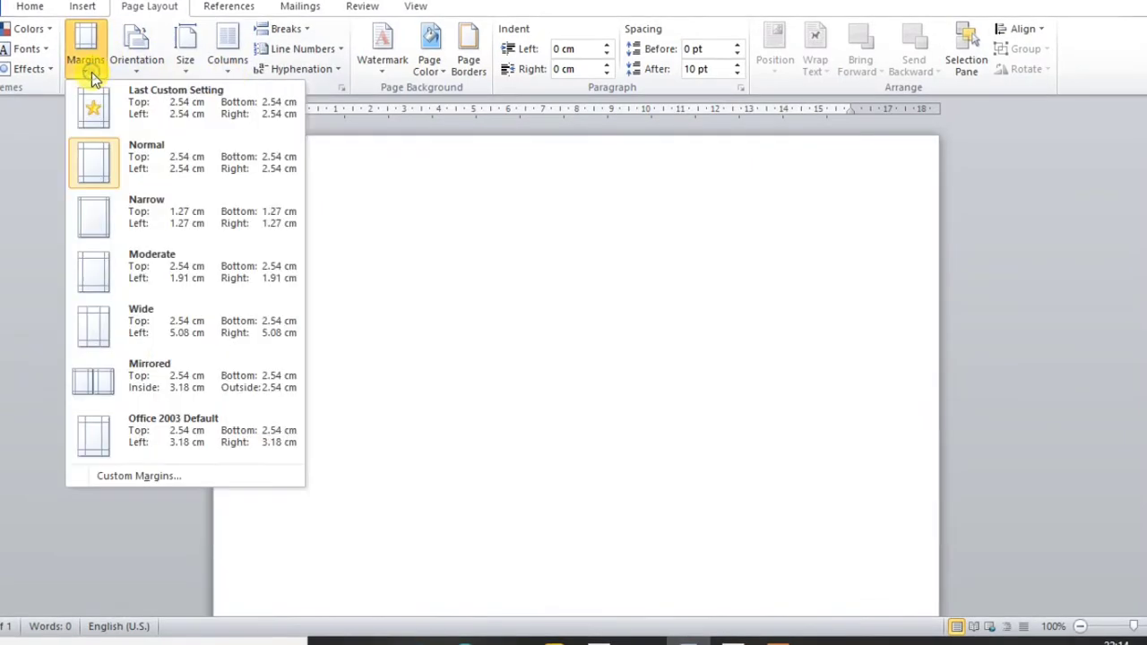
pyautogui.click(159, 474)
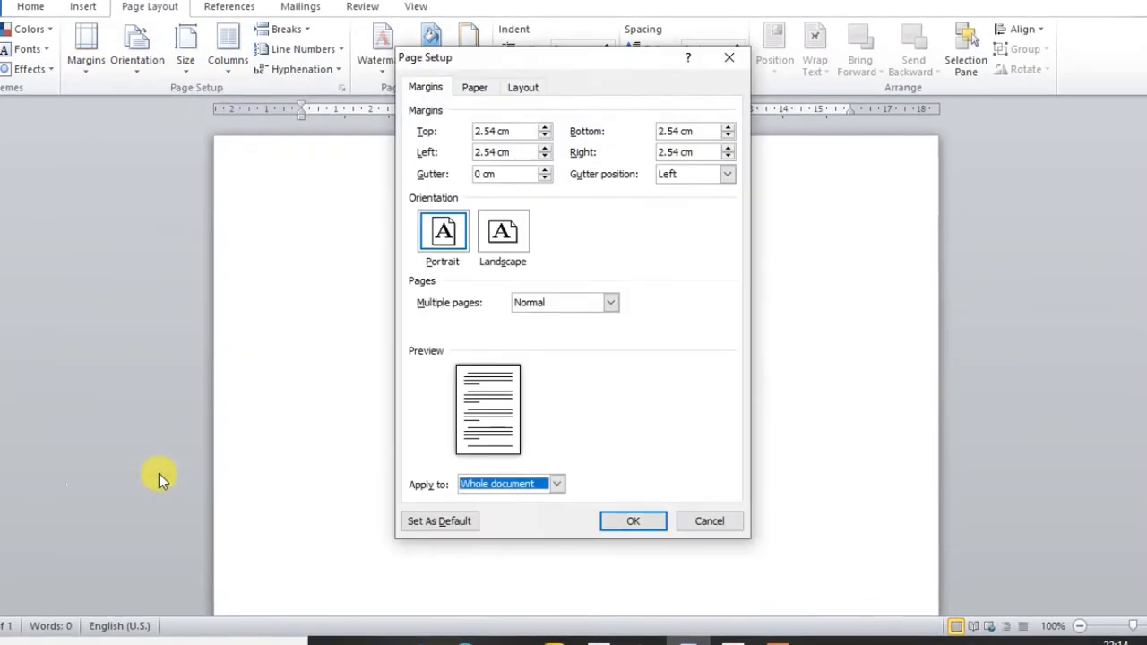
pyautogui.click(475, 87)
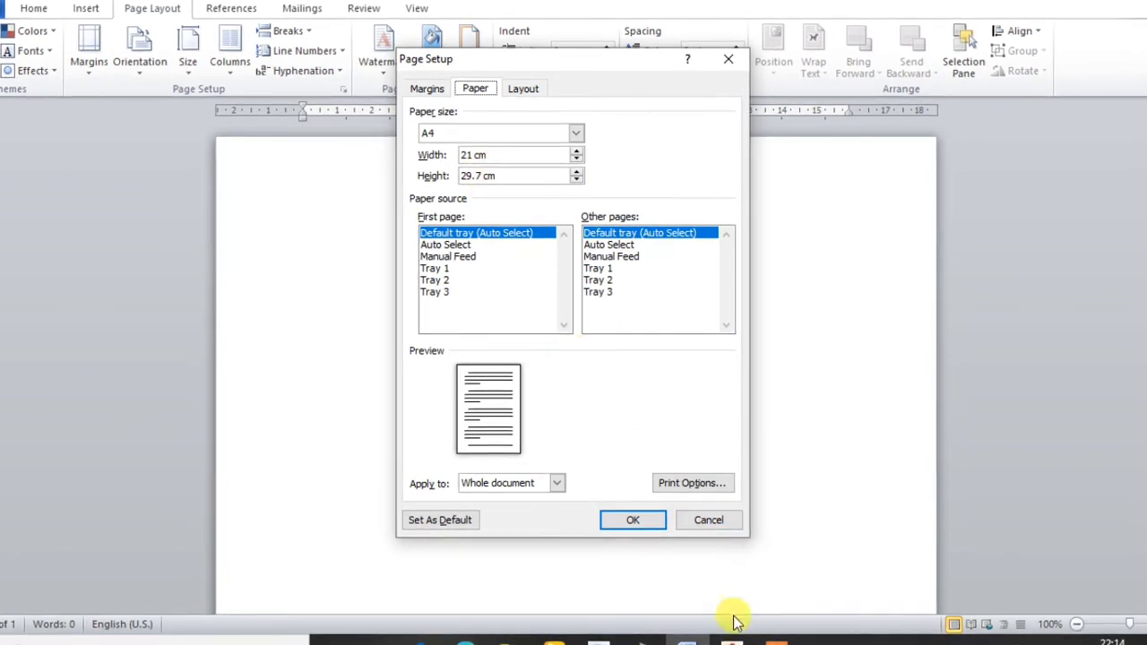
pyautogui.click(704, 523)
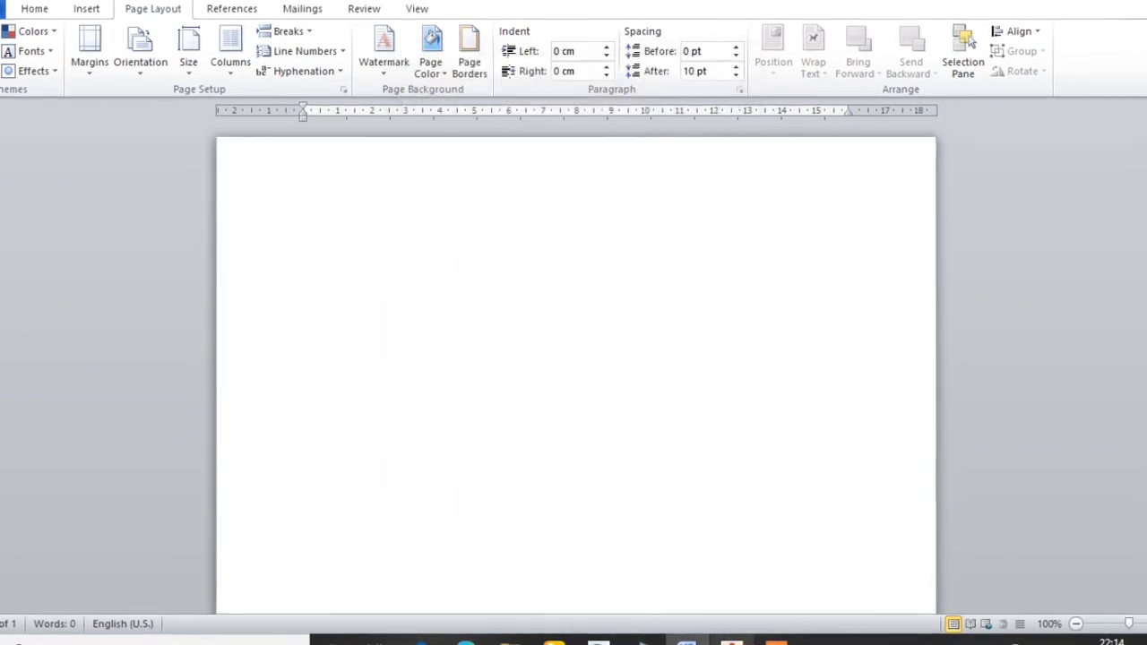
# Back in AutoCAD, enter 210,297 as the upper-right limits corner for A4 portrait
pyautogui.click(731, 639)
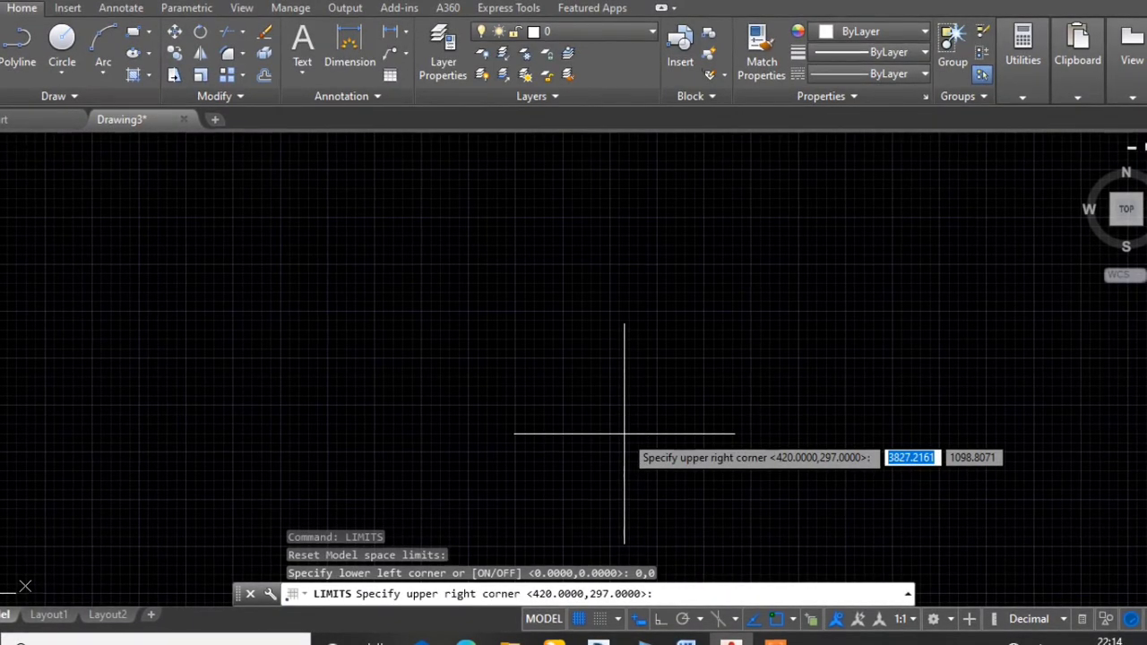
pyautogui.write('21')
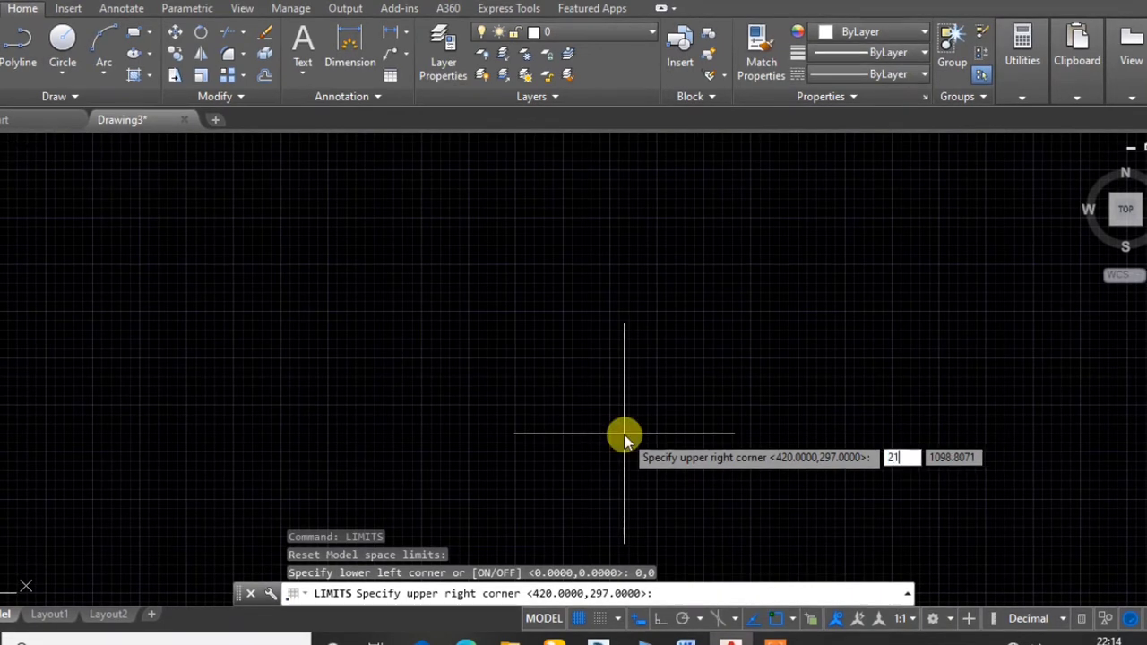
pyautogui.write('0')
pyautogui.press('Tab')
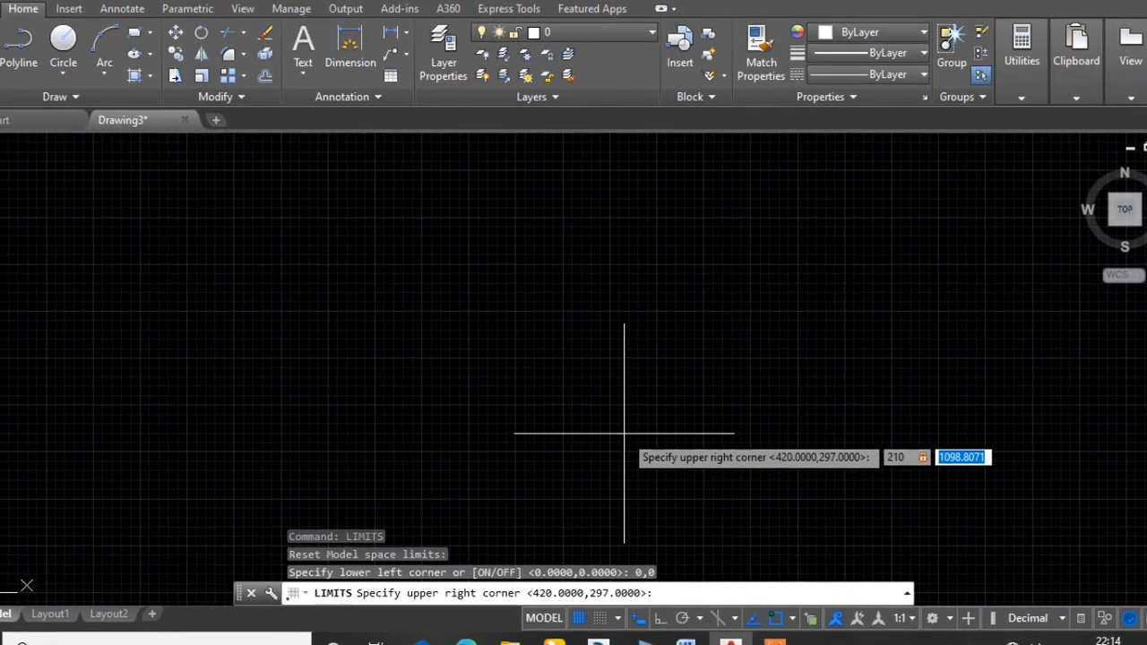
pyautogui.write('297')
pyautogui.press('Return')
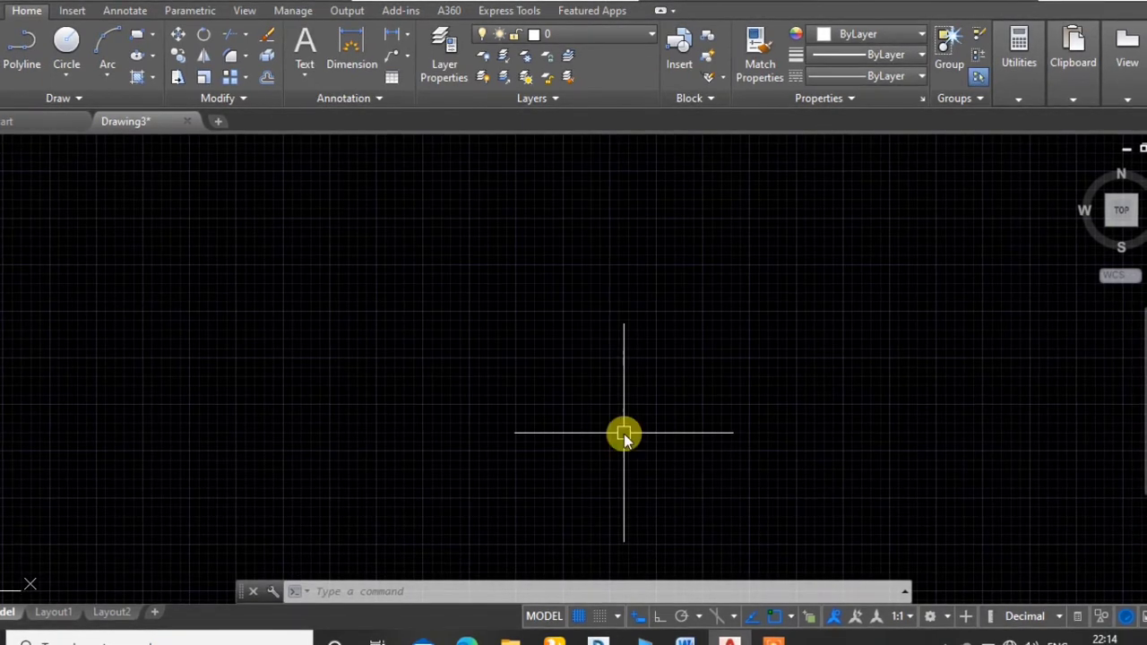
# Use GRID's Limits option to answer No to displaying the grid beyond limits
pyautogui.write('GRID')
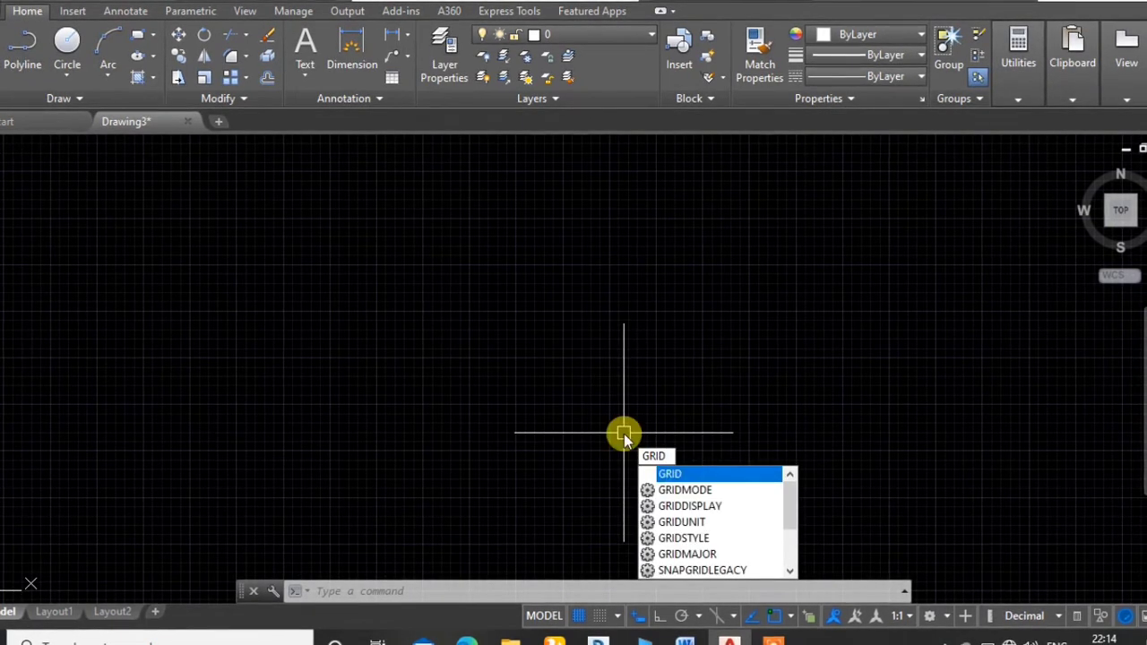
pyautogui.press('Return')
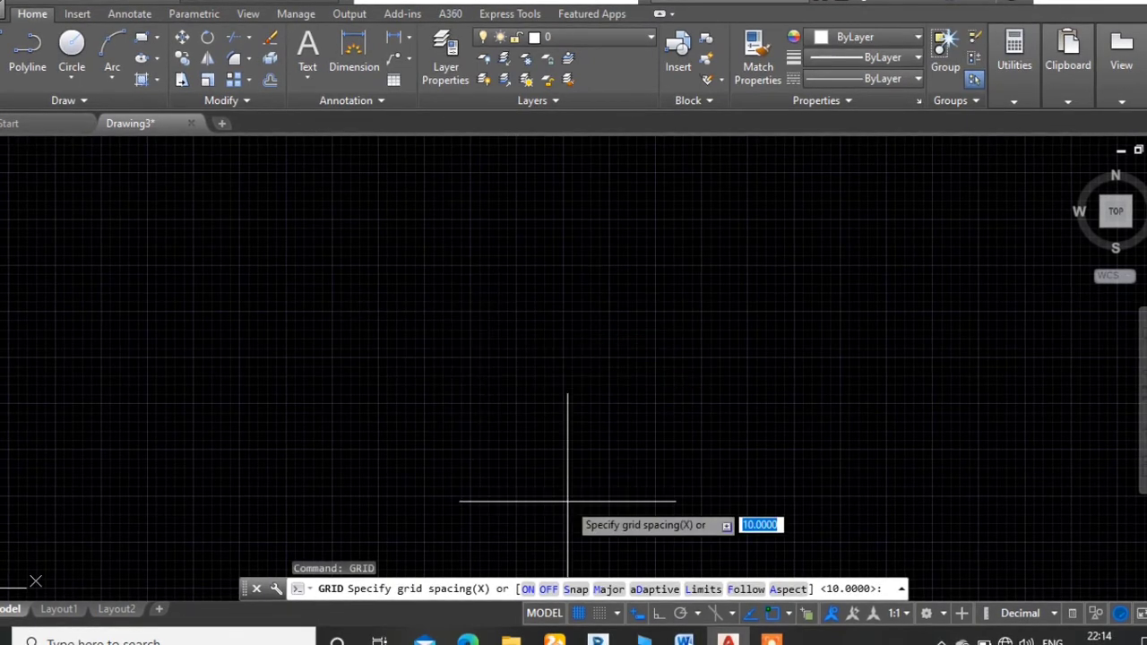
pyautogui.click(700, 590)
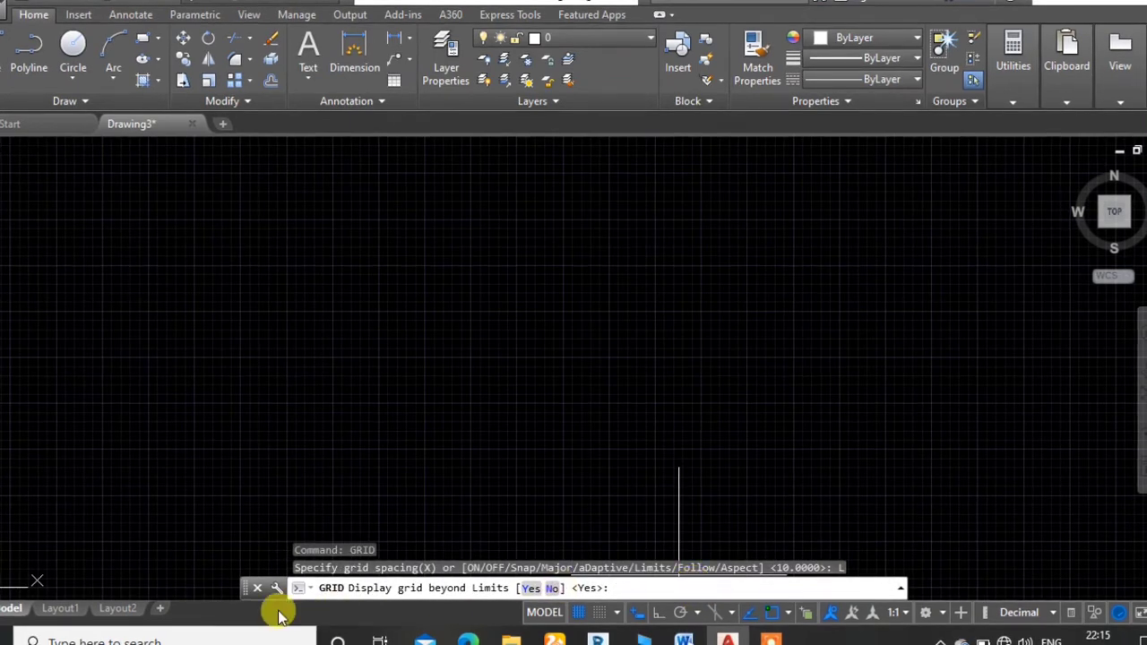
pyautogui.rightClick(400, 594)
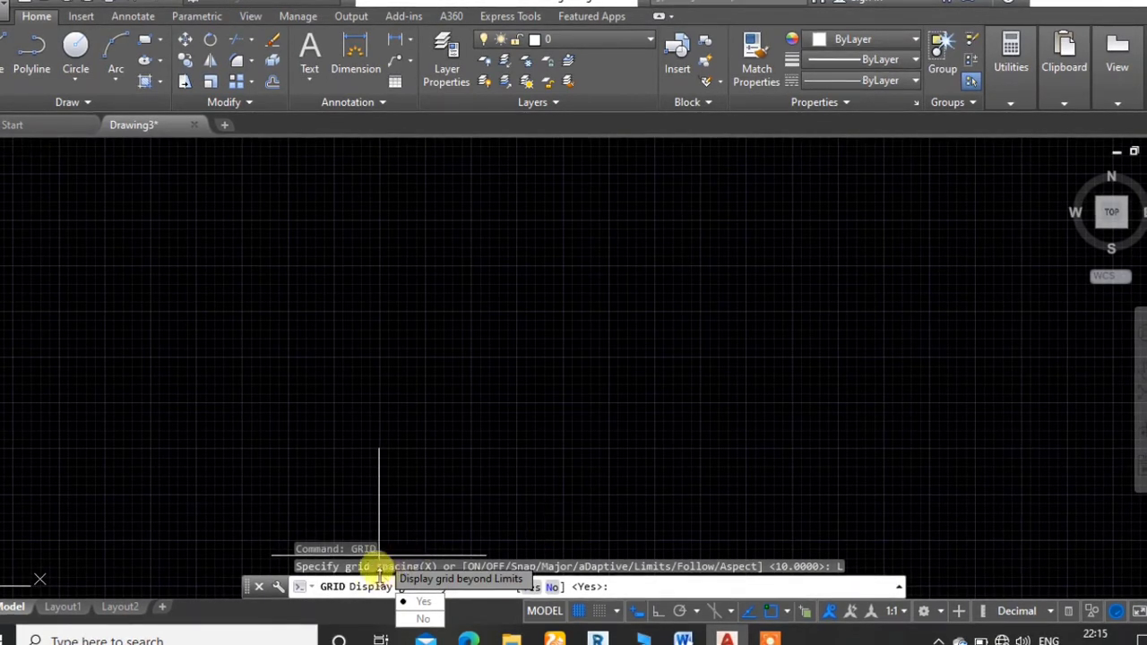
pyautogui.click(423, 618)
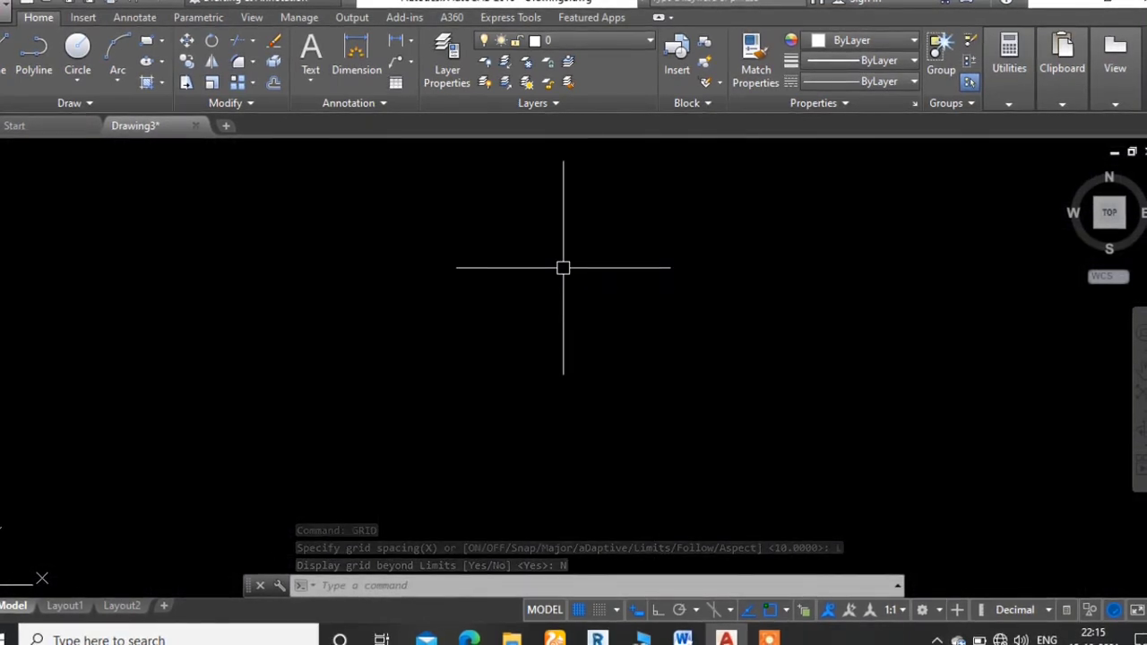
# Zoom All to show the entire drawing limits
pyautogui.write('z')
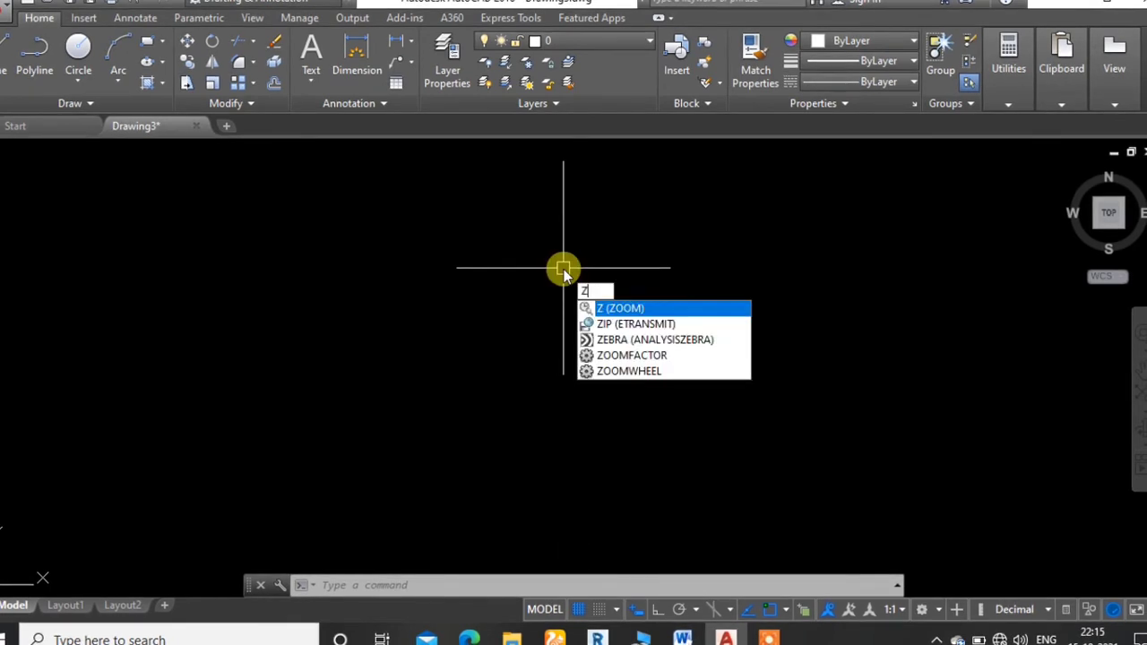
pyautogui.press('Return')
pyautogui.write('a')
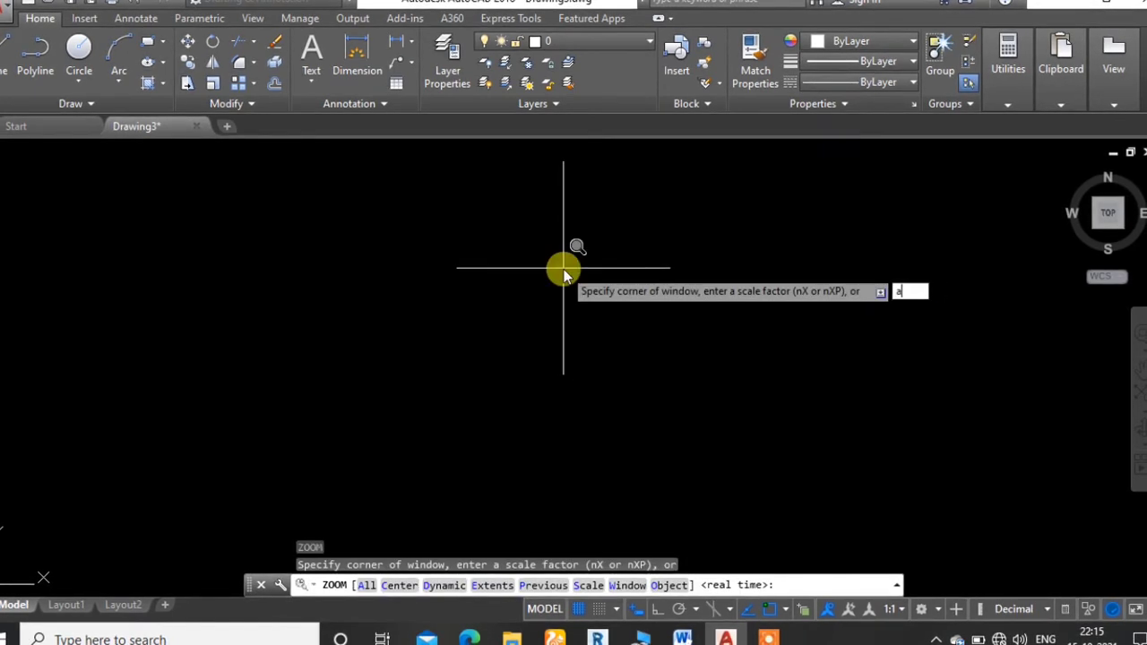
pyautogui.press('Return')
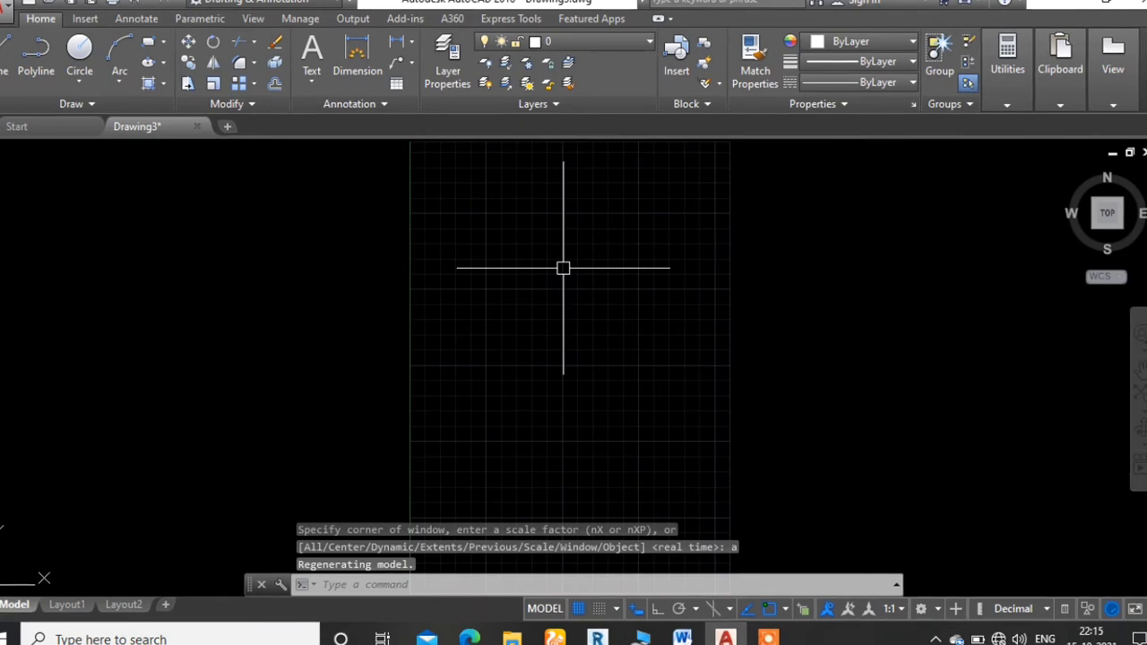
# Pan and realtime-zoom out until the whole 210 × 297 limits grid fits on screen
pyautogui.rightClick(563, 268)
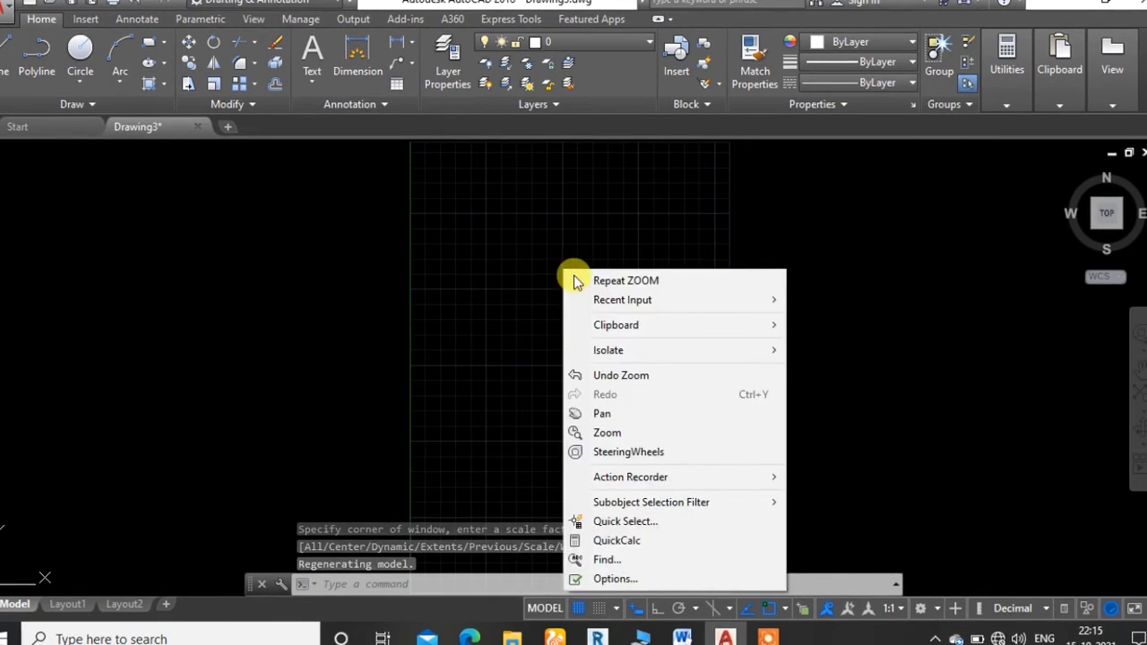
pyautogui.click(581, 413)
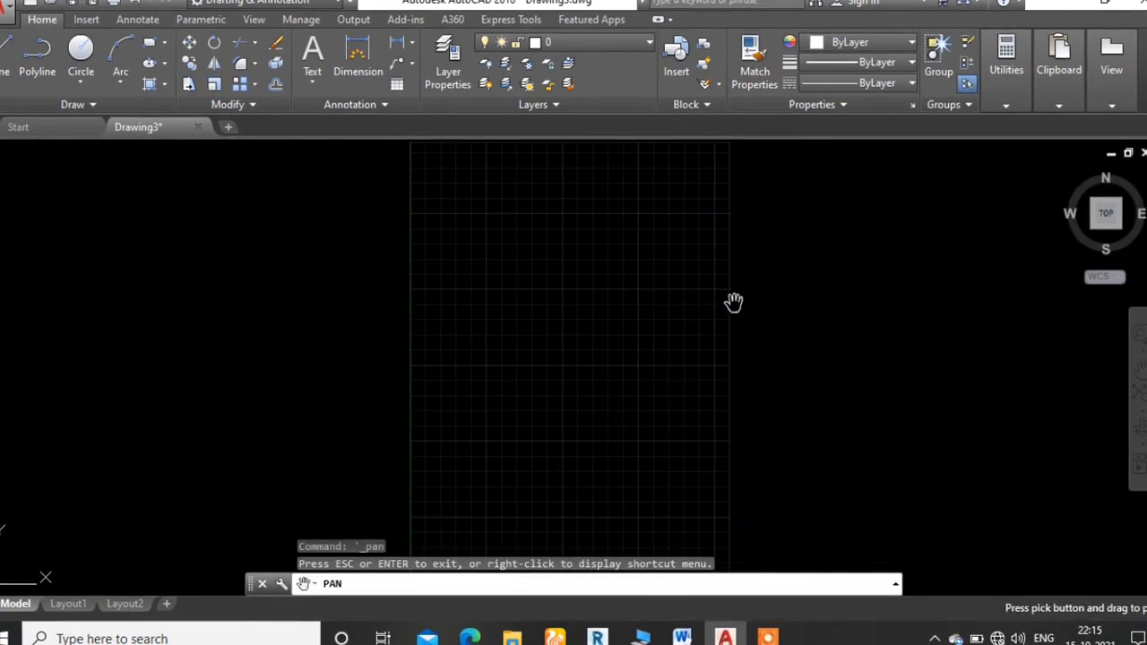
pyautogui.rightClick(767, 248)
pyautogui.click(804, 257)
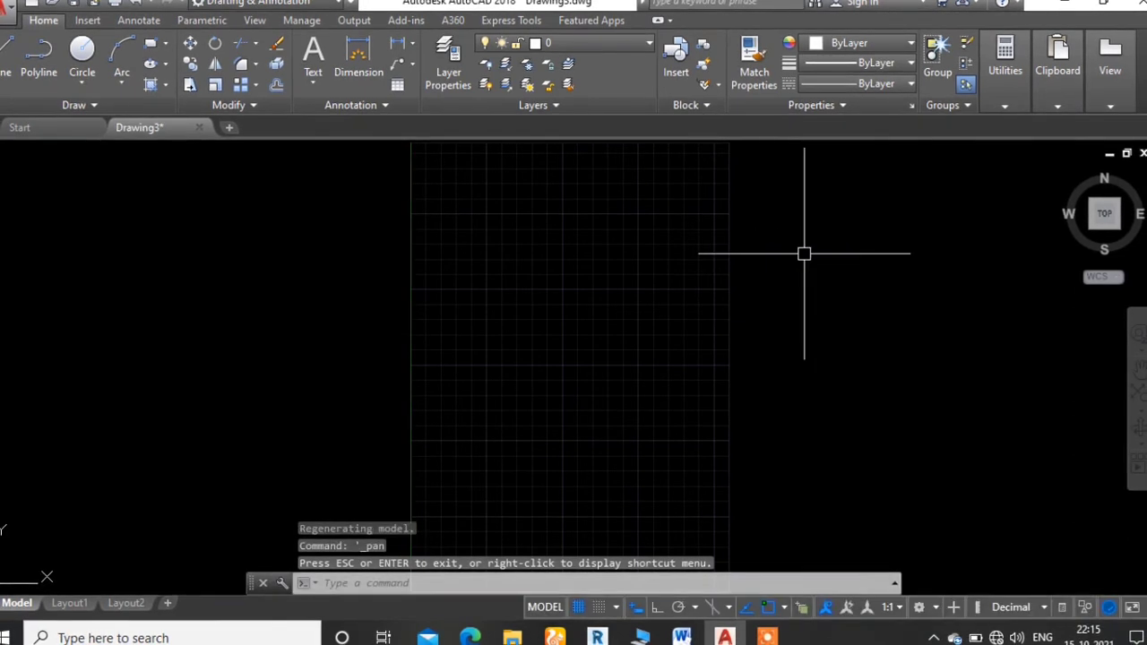
pyautogui.rightClick(805, 258)
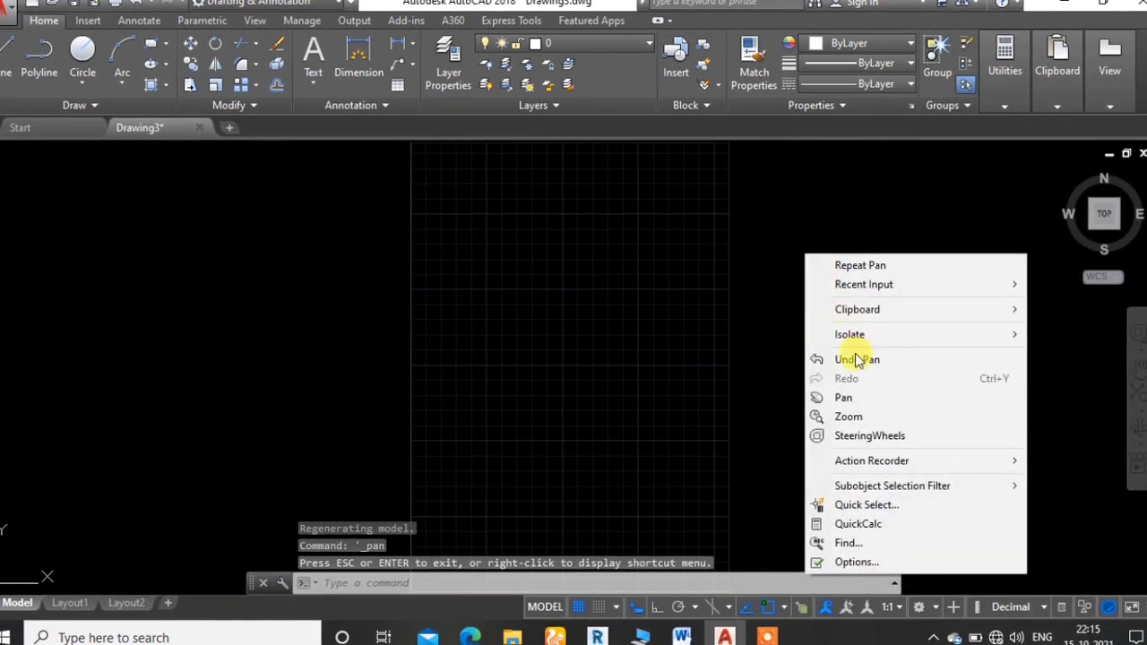
pyautogui.click(858, 413)
pyautogui.moveTo(792, 303); pyautogui.dragTo(720, 394)
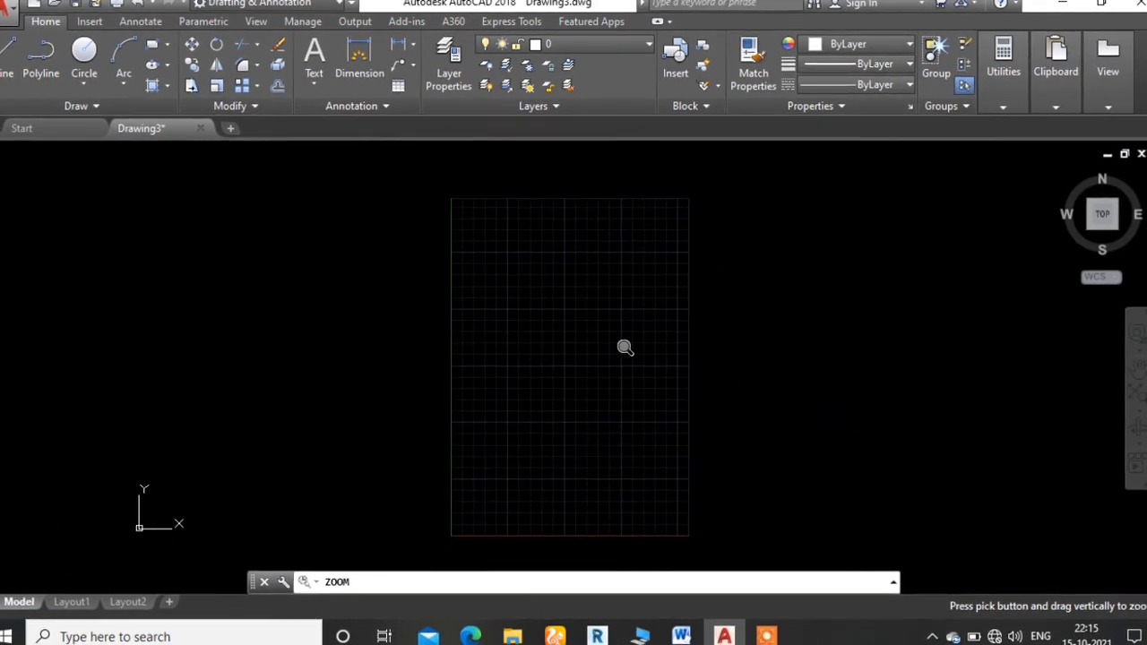
pyautogui.press('Escape')
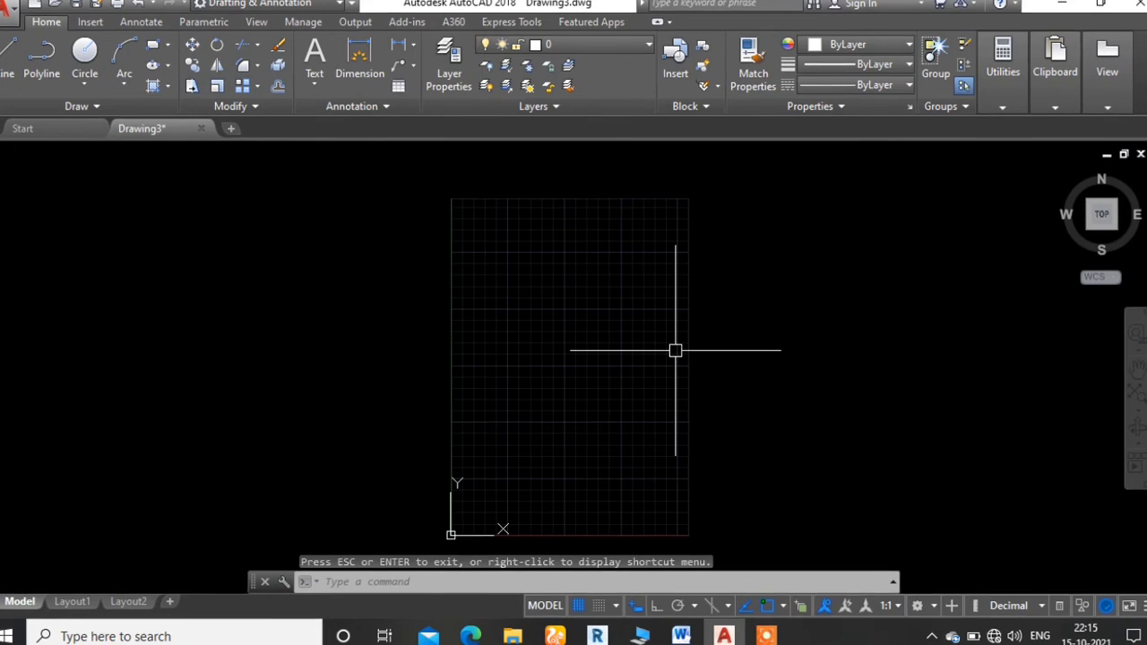
# Set the grid spacing to 50 with the GRID command
pyautogui.write('g')
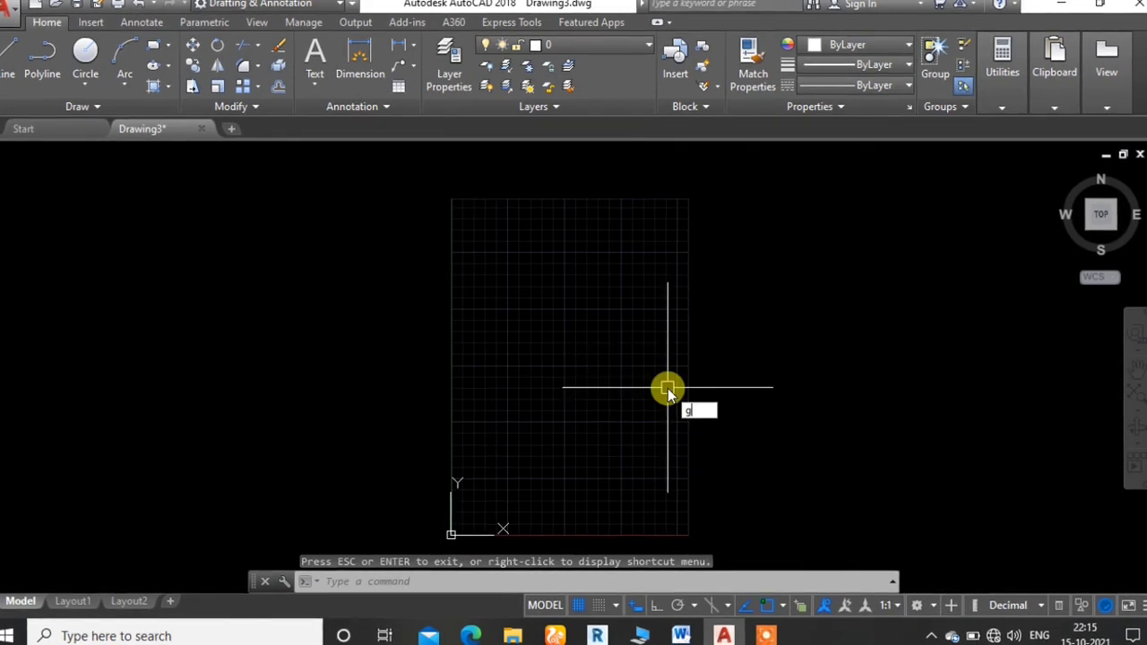
pyautogui.write('r')
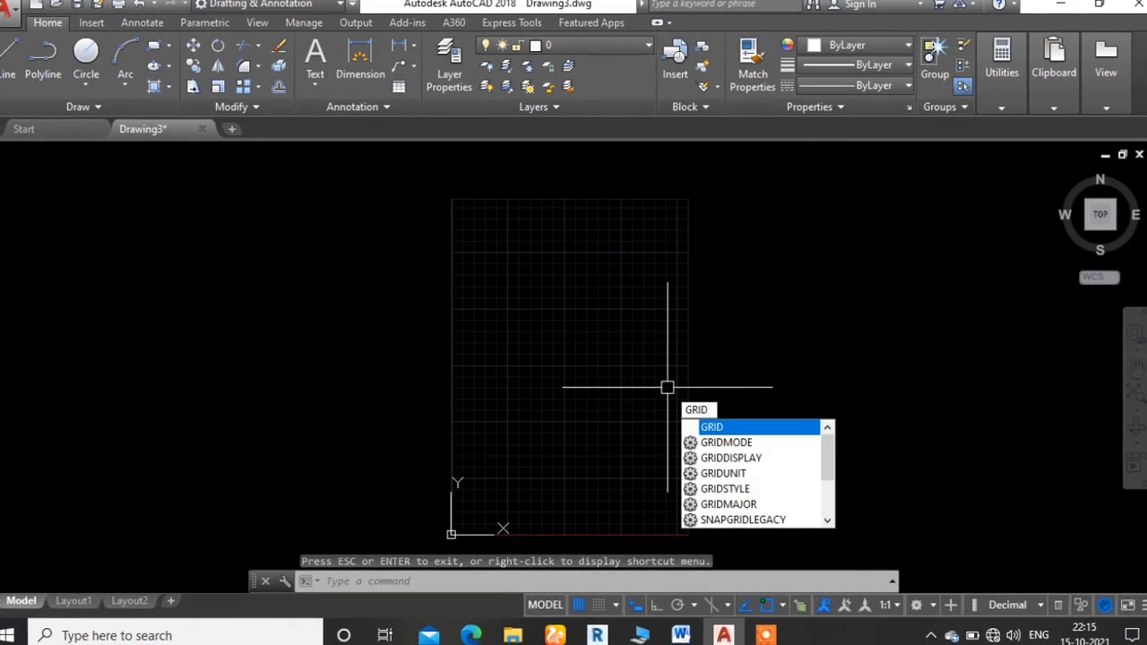
pyautogui.press('Return')
pyautogui.write('50')
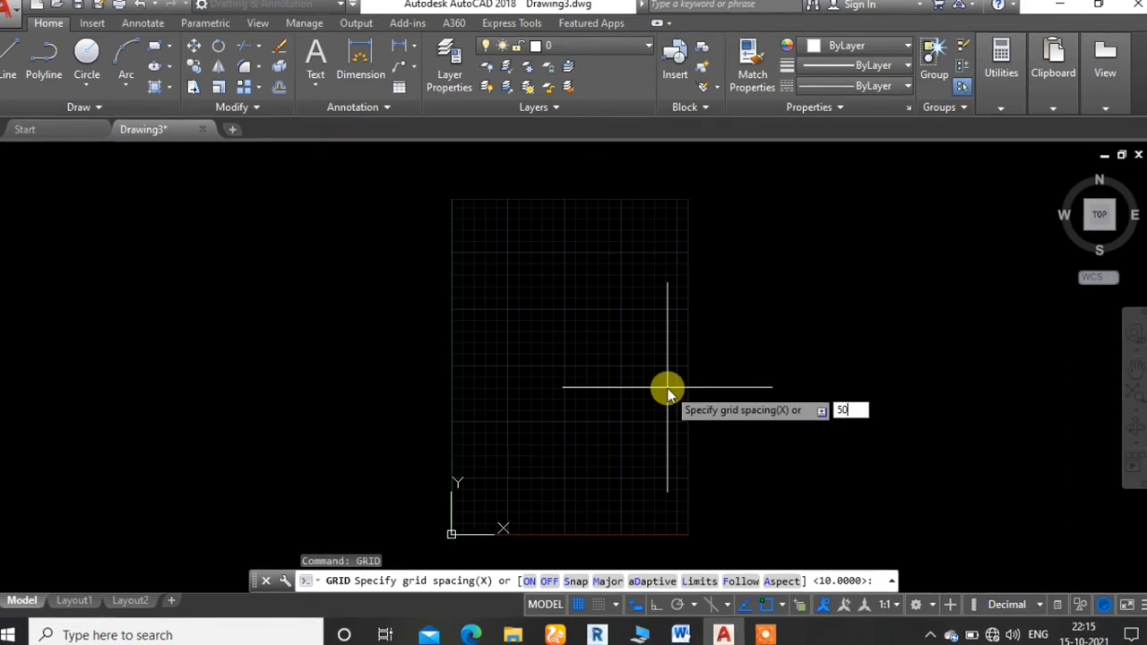
pyautogui.press('Return')
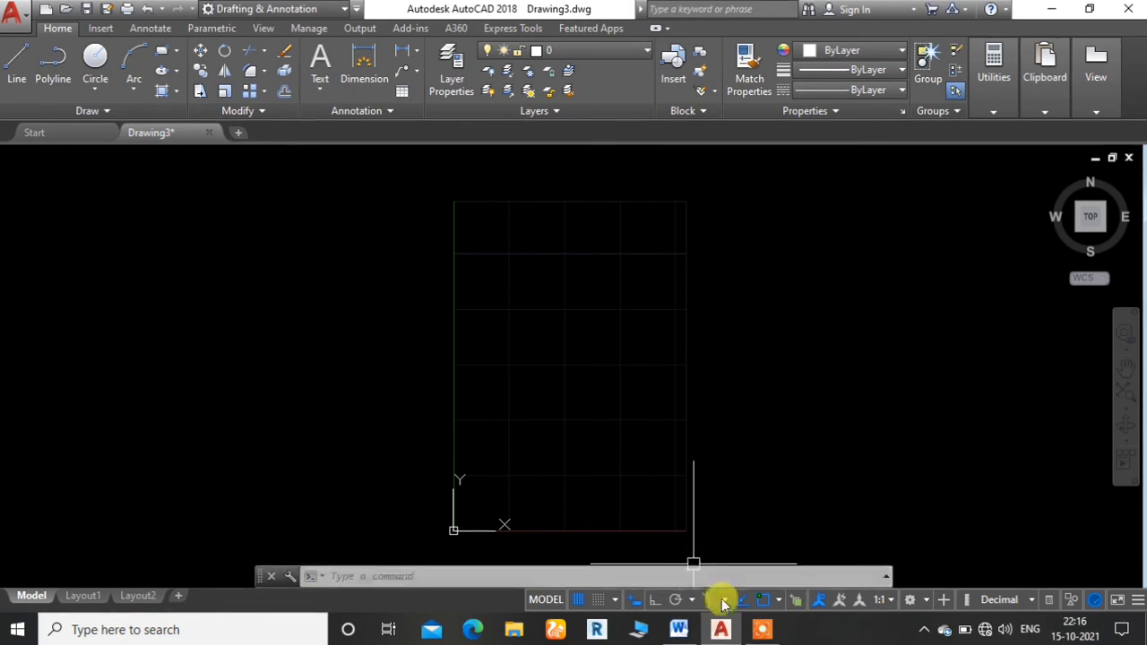
pyautogui.click(758, 629)
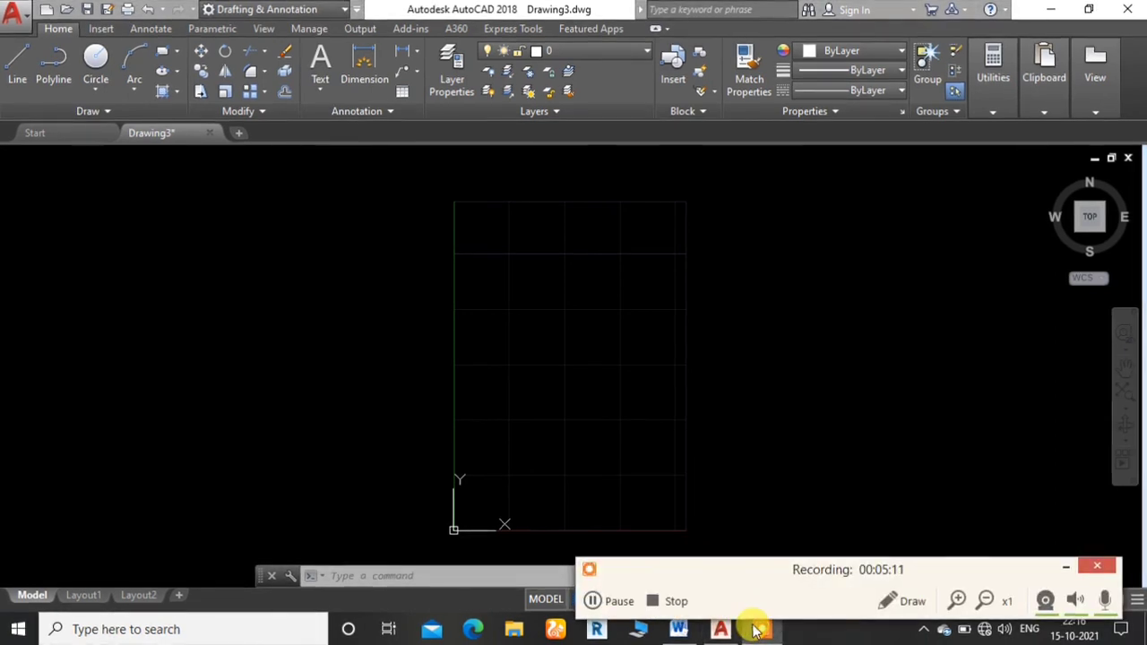
pyautogui.click(654, 599)
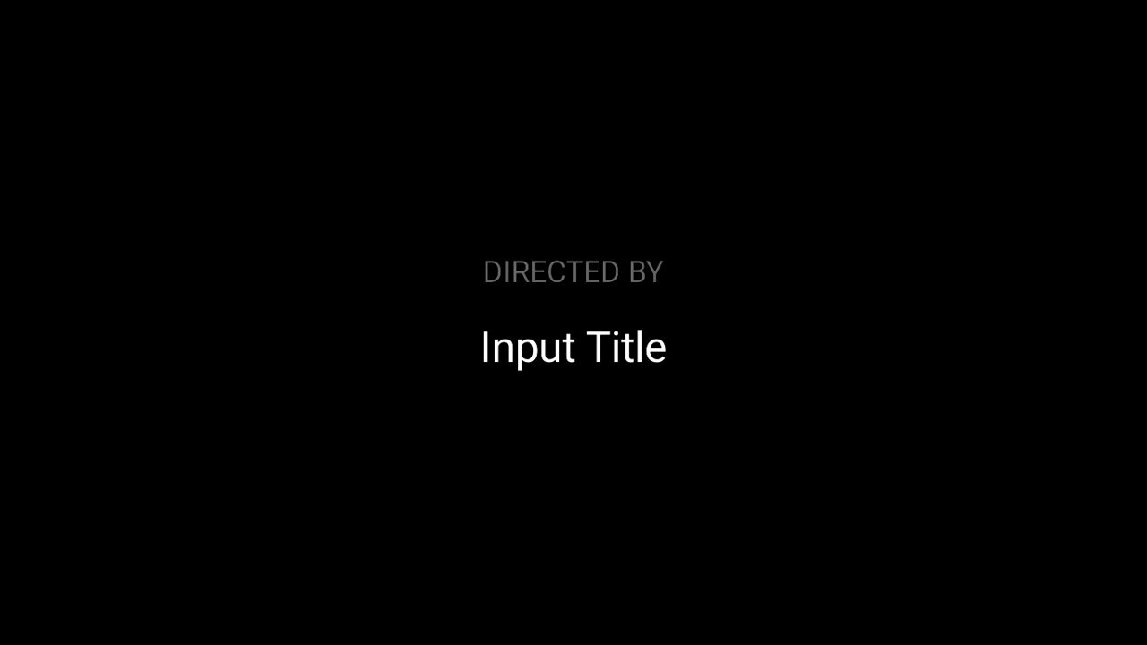